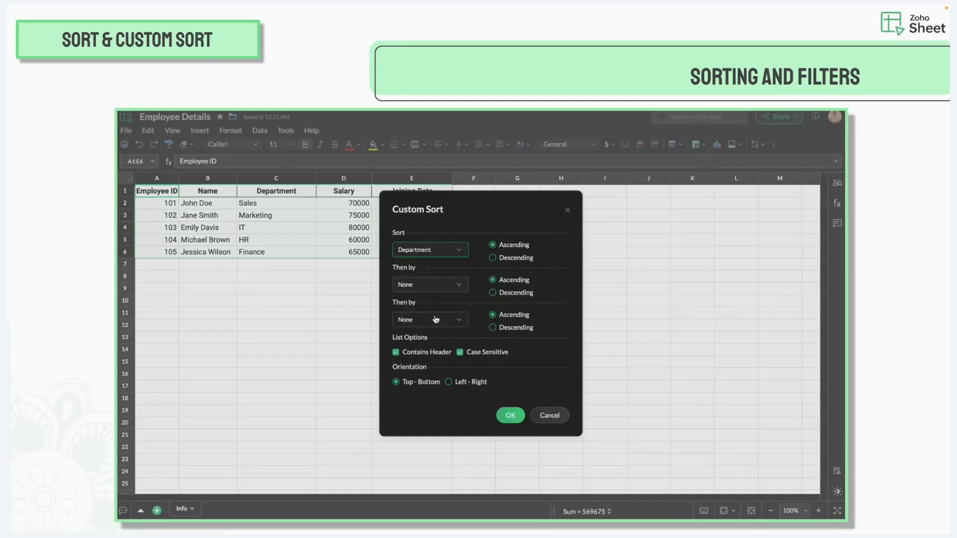
- Add Salary in ascending order as the second level of the custom sort and apply it
{"action": "left_click", "coordinate": [434, 284]}
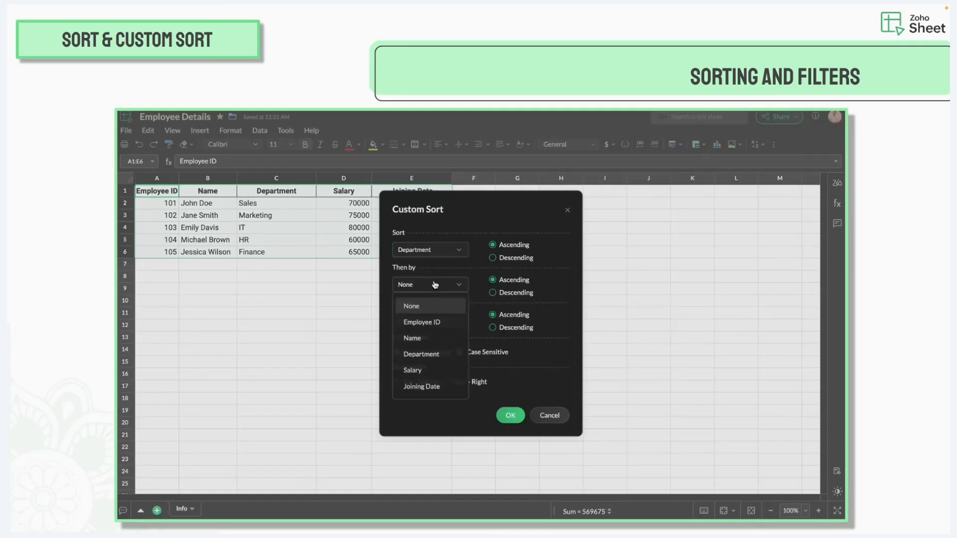
{"action": "left_click", "coordinate": [434, 370]}
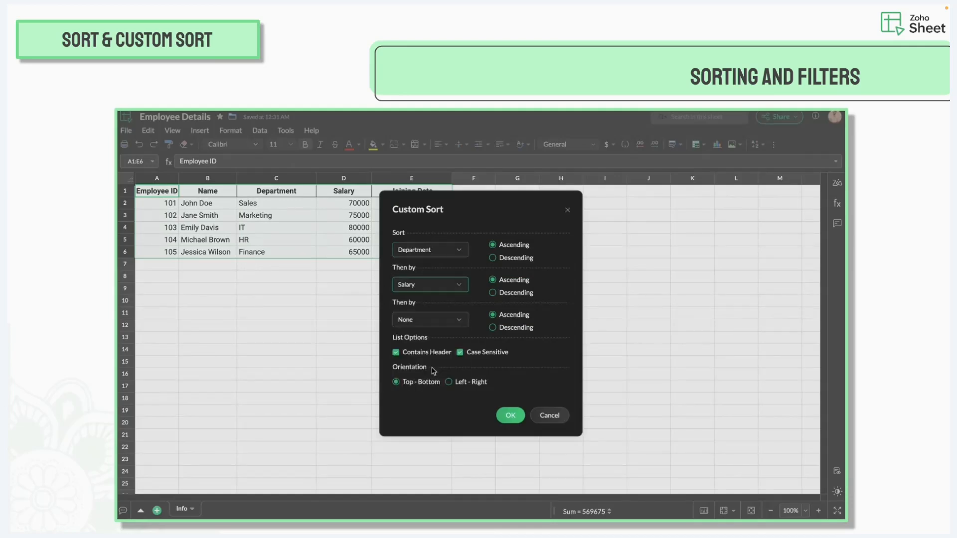
{"action": "left_click", "coordinate": [509, 415]}
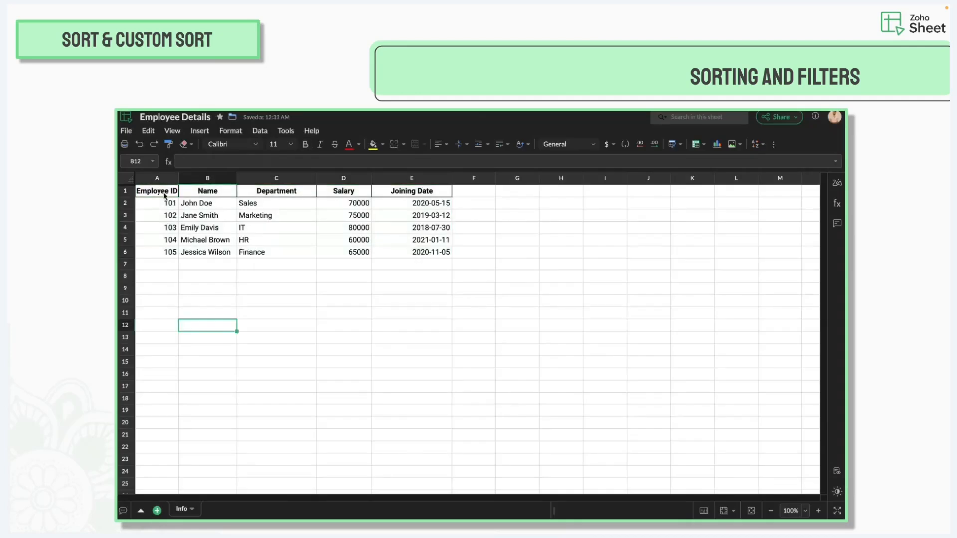
- Custom sort the employee table A1:E6 by Department and by Salary, both ascending
{"action": "left_click_drag", "start_coordinate": [164, 195], "coordinate": [422, 253]}
{"action": "left_click", "coordinate": [759, 145]}
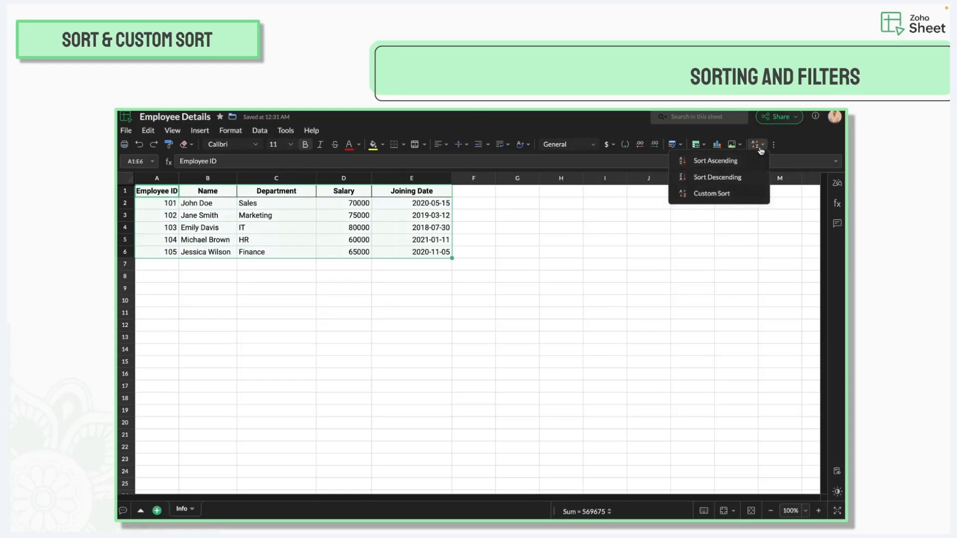
{"action": "left_click", "coordinate": [731, 194]}
{"action": "left_click", "coordinate": [443, 251]}
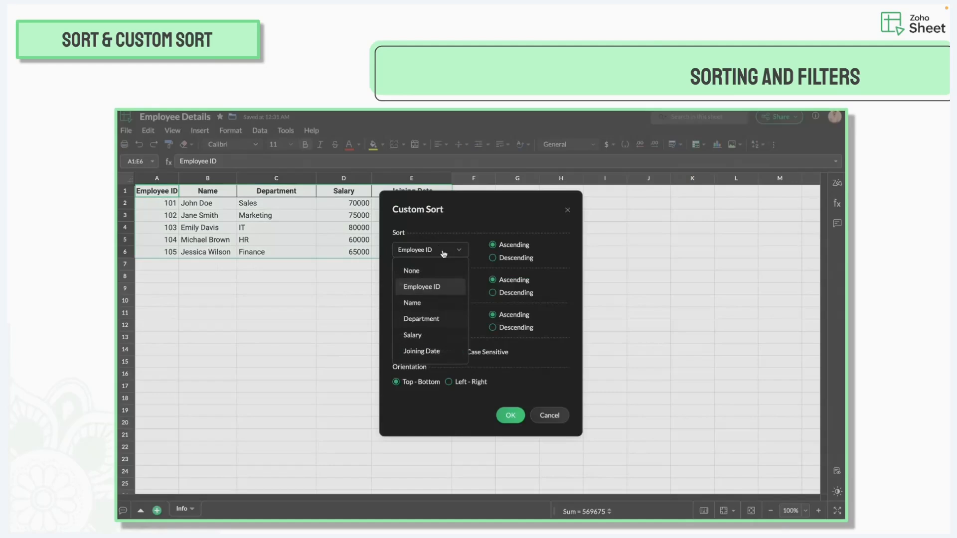
{"action": "left_click", "coordinate": [433, 318]}
{"action": "left_click", "coordinate": [435, 286]}
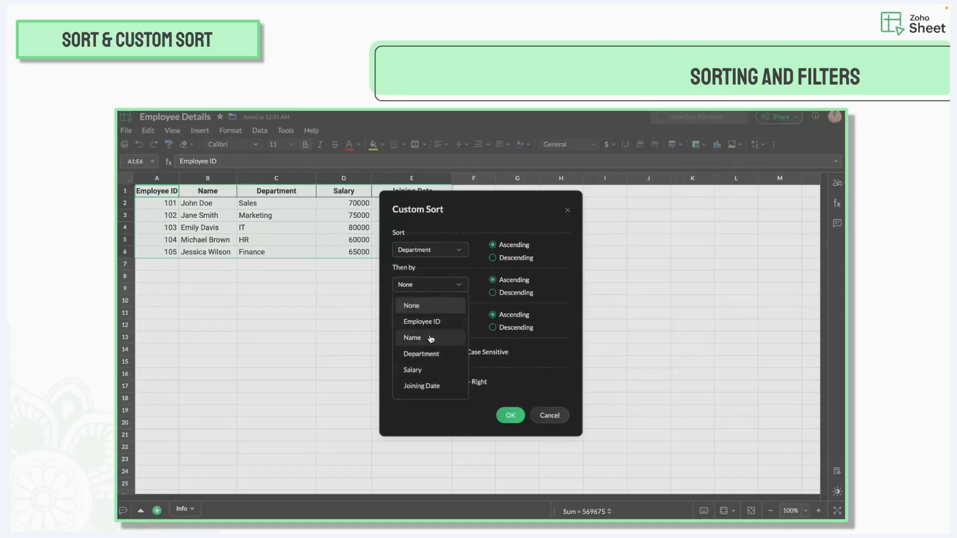
{"action": "left_click", "coordinate": [433, 372]}
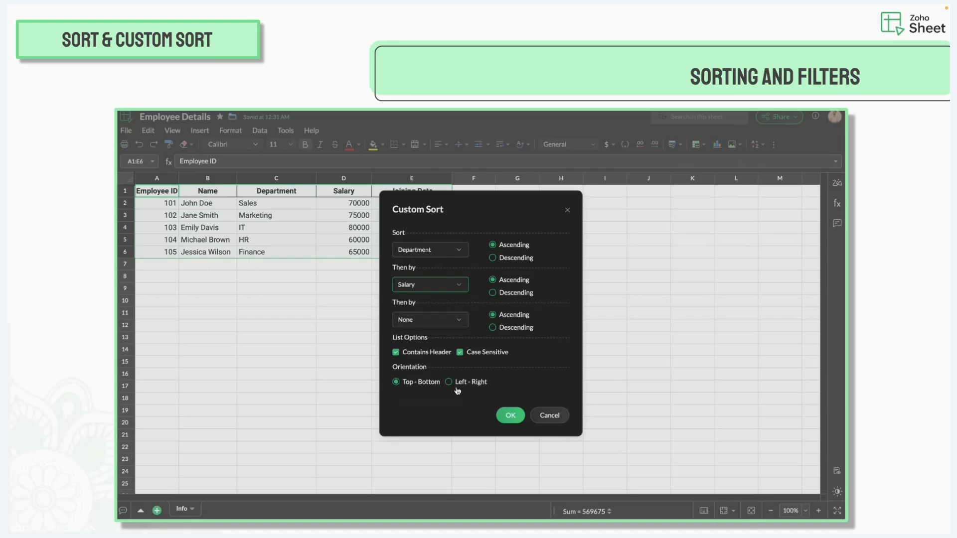
{"action": "left_click", "coordinate": [509, 415]}
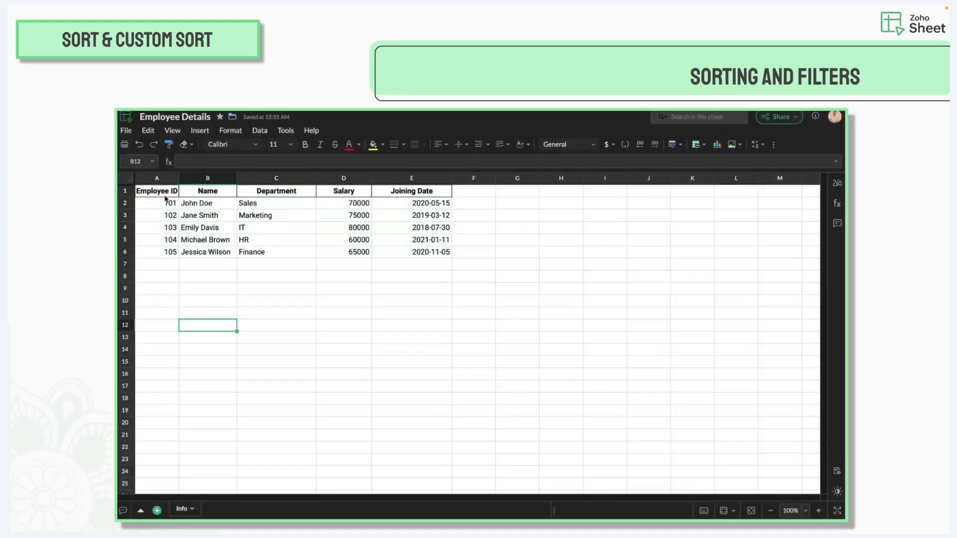
- Select the employee table A1:E6 and open the custom sort settings
{"action": "left_click_drag", "start_coordinate": [166, 198], "coordinate": [423, 253]}
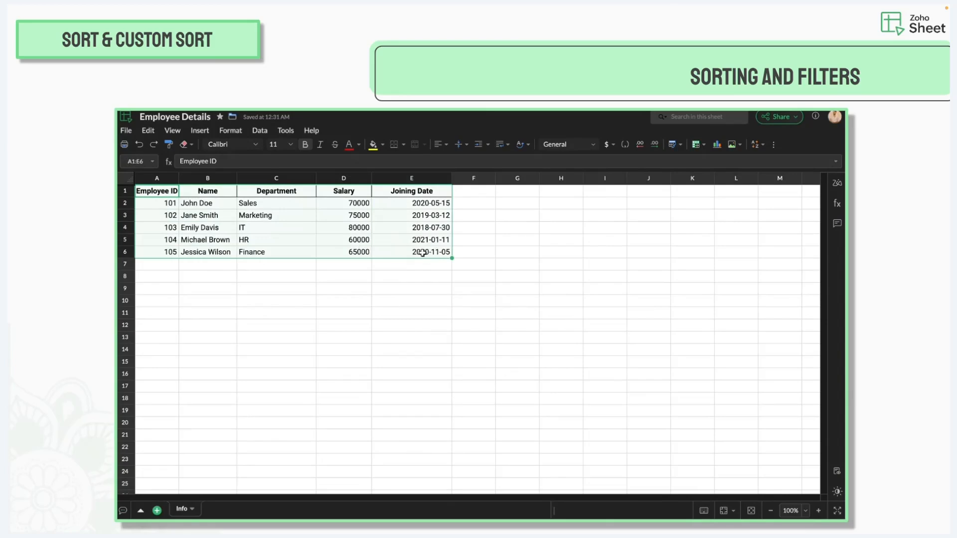
{"action": "left_click", "coordinate": [760, 148]}
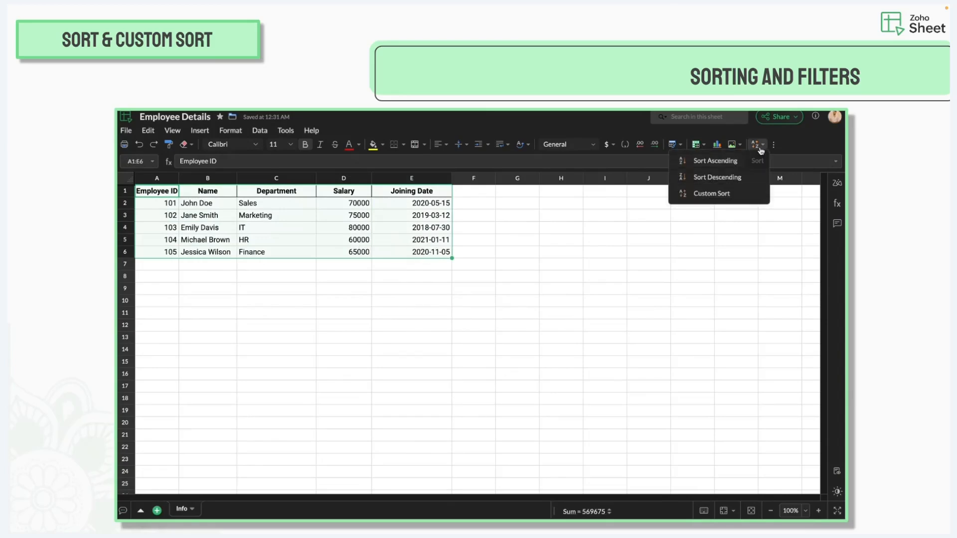
{"action": "left_click", "coordinate": [731, 196]}
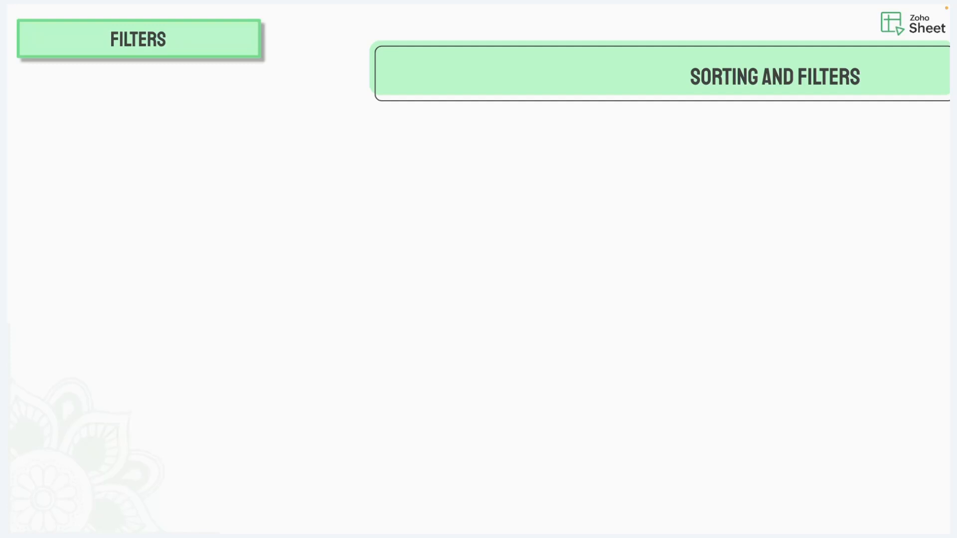
- Add filters to the Department, Salary and Joining Date columns in C1:E6
{"action": "left_click_drag", "start_coordinate": [276, 193], "coordinate": [417, 252]}
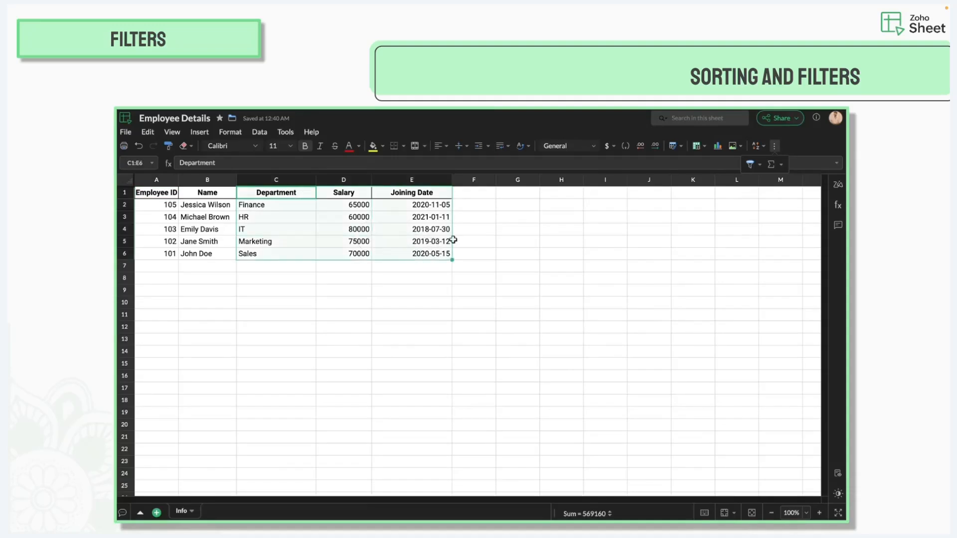
{"action": "left_click", "coordinate": [750, 165]}
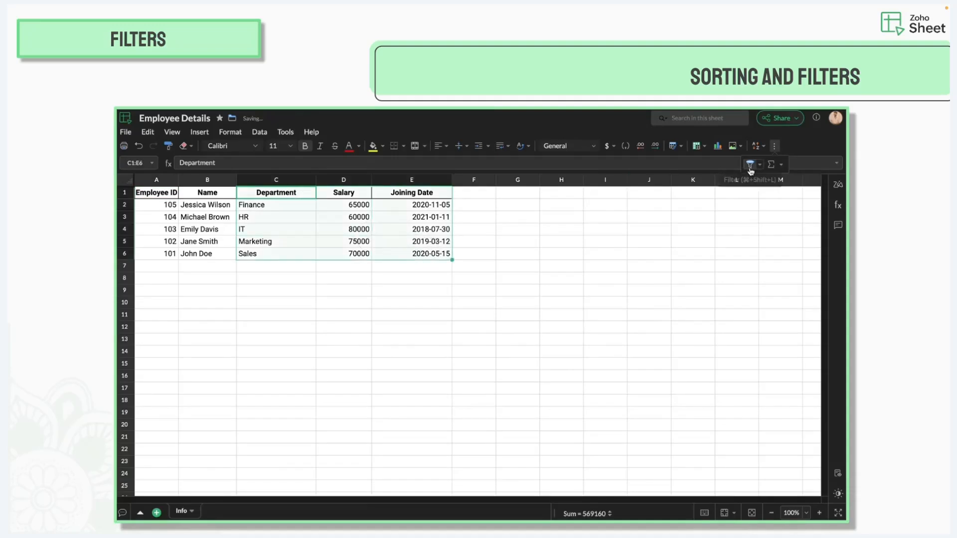
{"action": "left_click", "coordinate": [409, 243]}
- Filter the Department column to show only Finance, IT and Marketing
{"action": "left_click", "coordinate": [310, 193]}
{"action": "left_click", "coordinate": [327, 279]}
{"action": "left_click", "coordinate": [325, 302]}
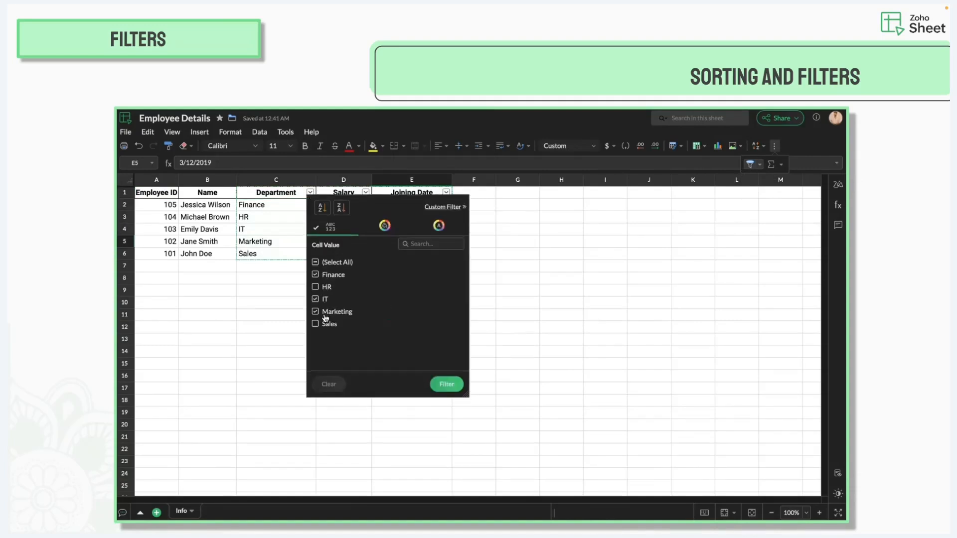
{"action": "left_click", "coordinate": [438, 383]}
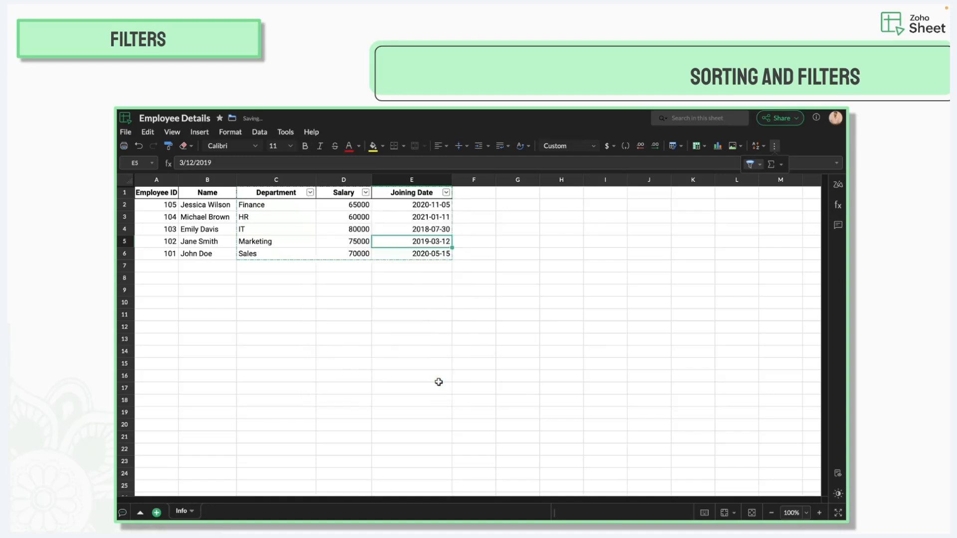
- Apply a custom filter to the Salary column for values greater than 70000
{"action": "left_click", "coordinate": [366, 193]}
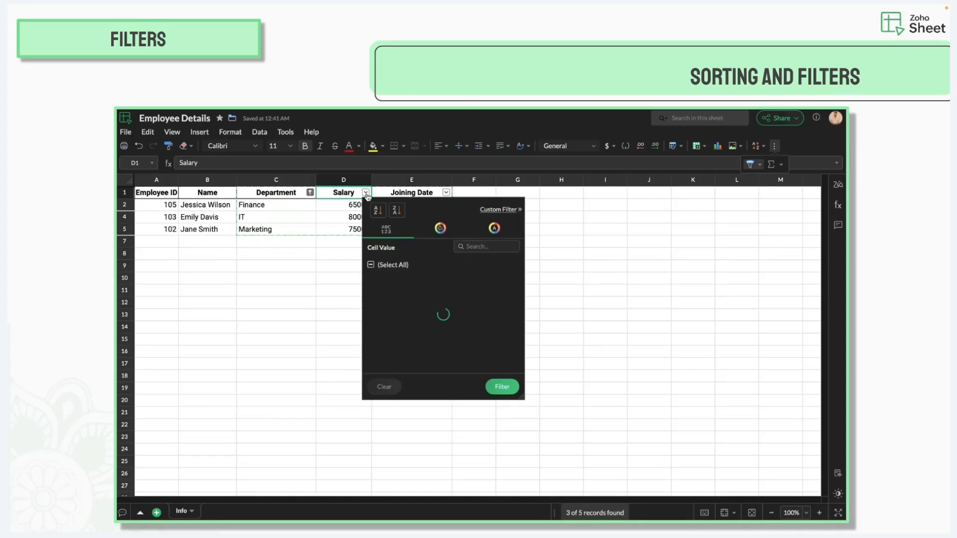
{"action": "left_click", "coordinate": [510, 208]}
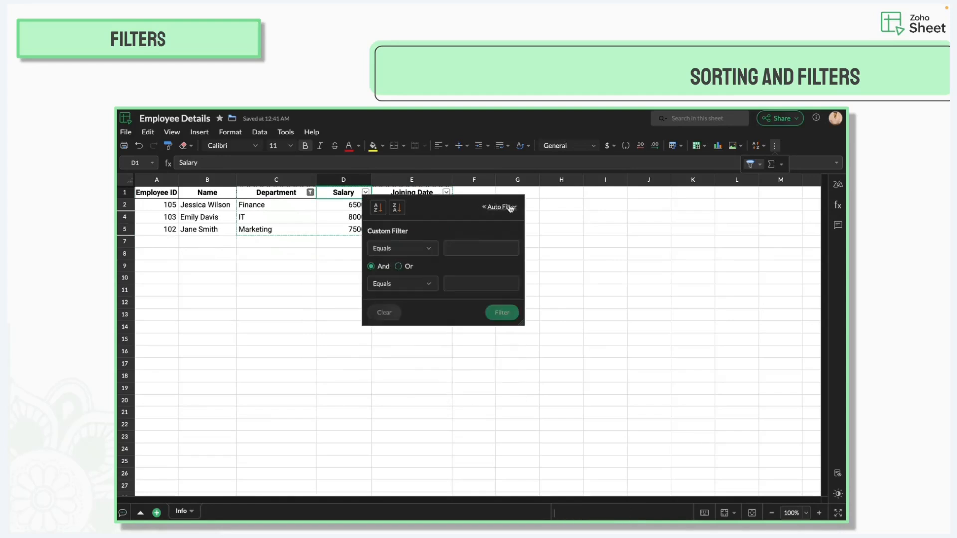
{"action": "left_click", "coordinate": [427, 253]}
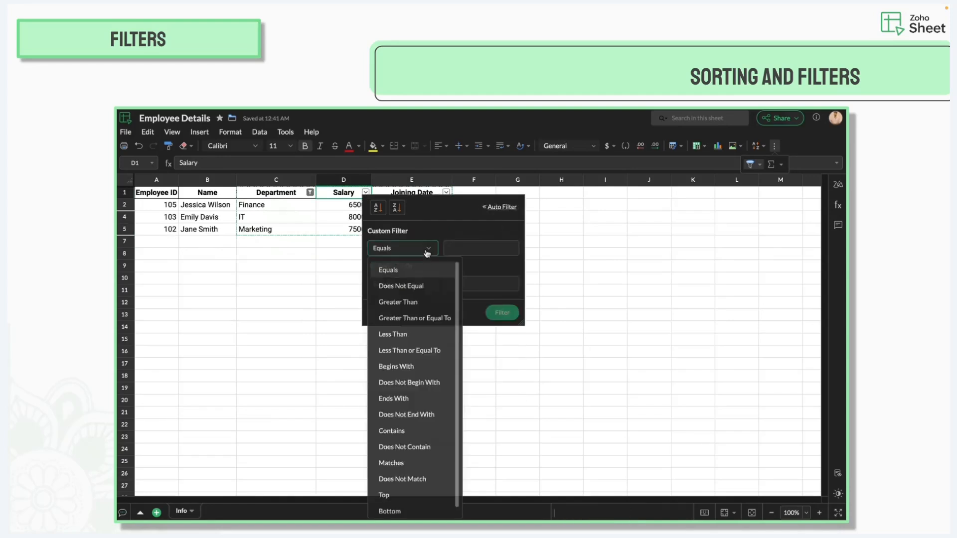
{"action": "left_click", "coordinate": [420, 301]}
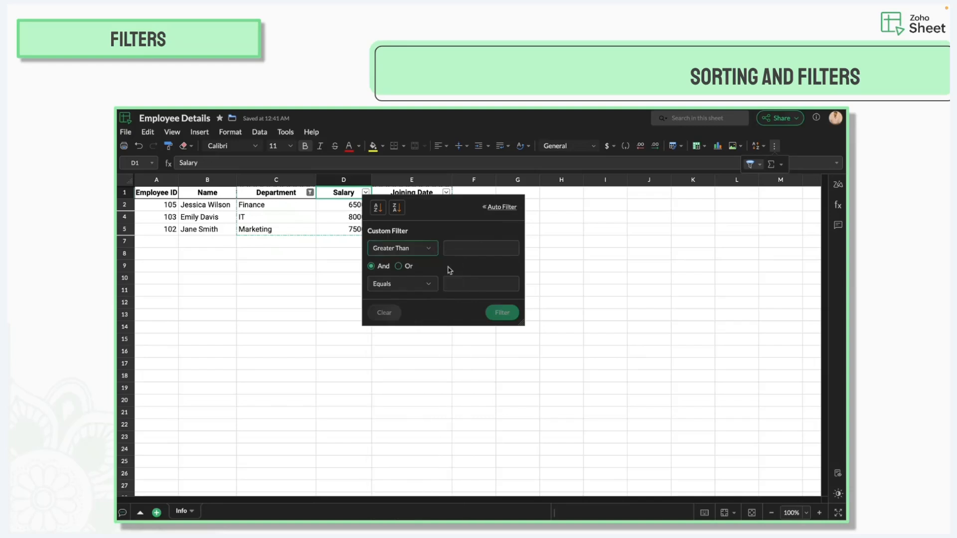
{"action": "left_click", "coordinate": [468, 247]}
{"action": "type", "text": "70000"}
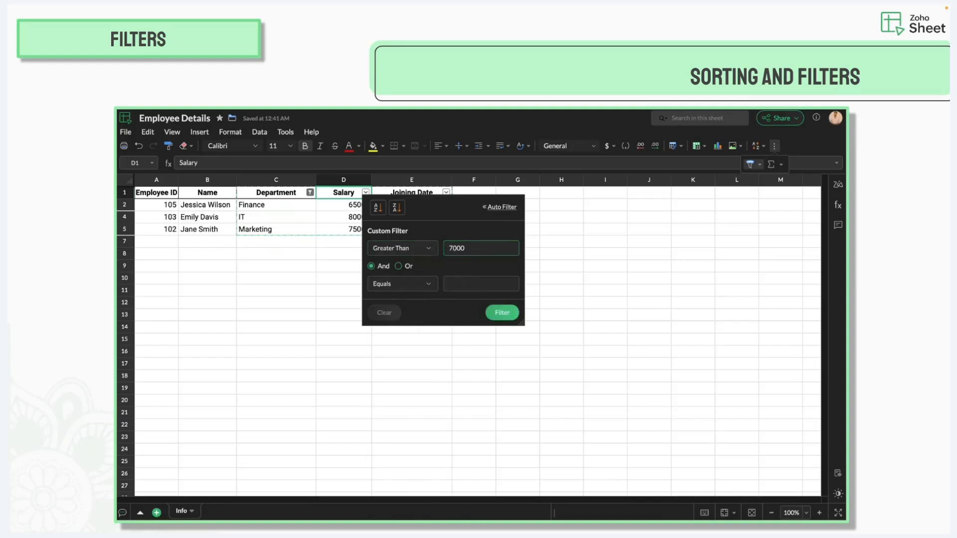
{"action": "left_click", "coordinate": [503, 314]}
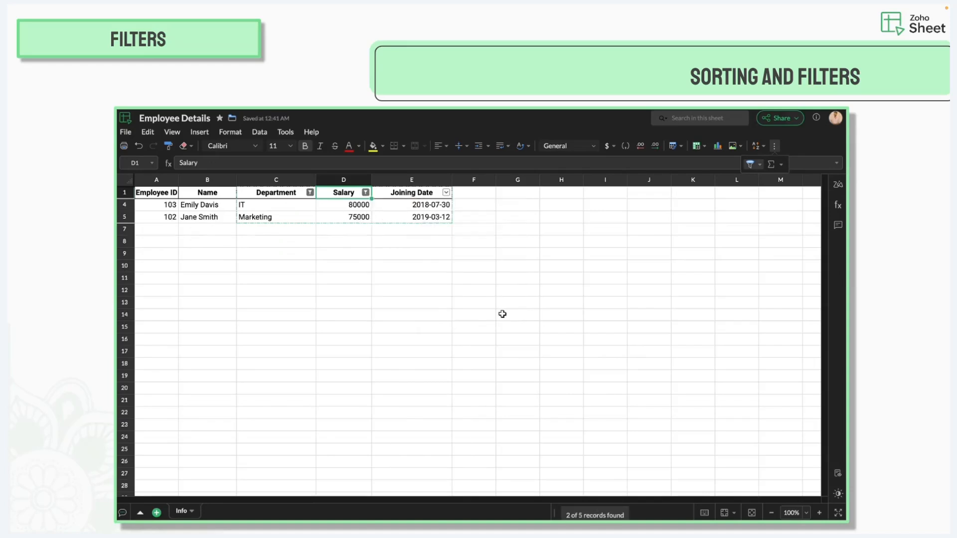
{"action": "left_click", "coordinate": [761, 166]}
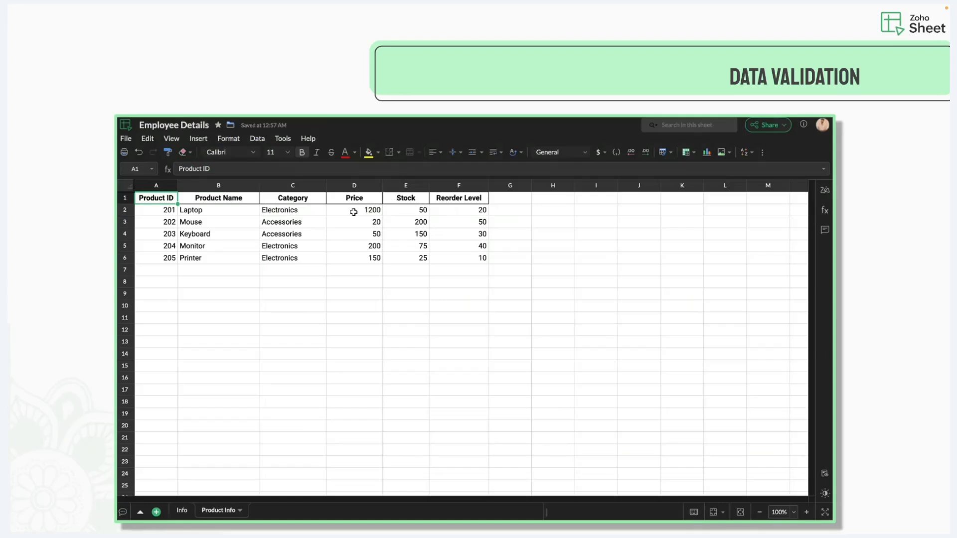
- Set up data validation on the Price cells D2:D6 allowing only whole numbers greater than 0
{"action": "left_click_drag", "start_coordinate": [352, 212], "coordinate": [353, 258]}
{"action": "left_click", "coordinate": [258, 139]}
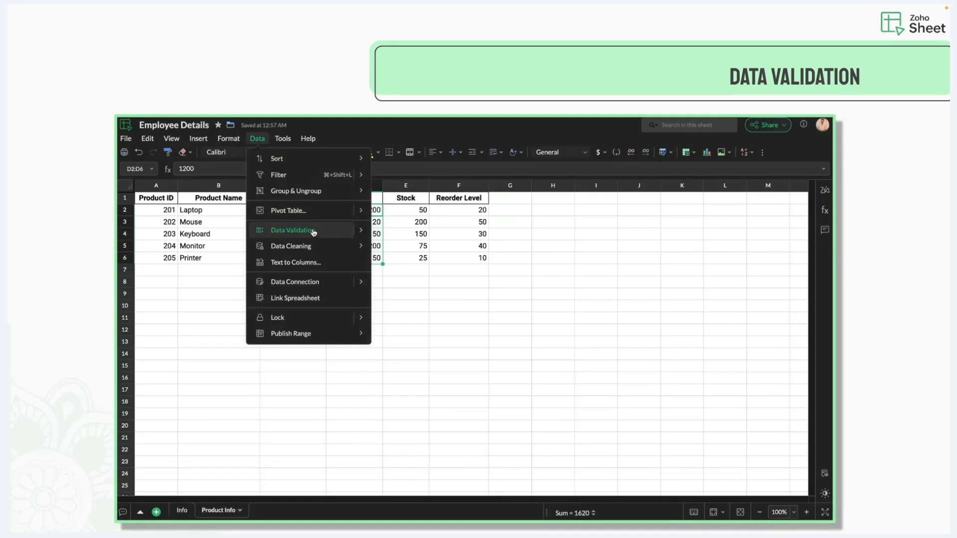
{"action": "mouse_move", "coordinate": [317, 238]}
{"action": "left_click", "coordinate": [403, 233]}
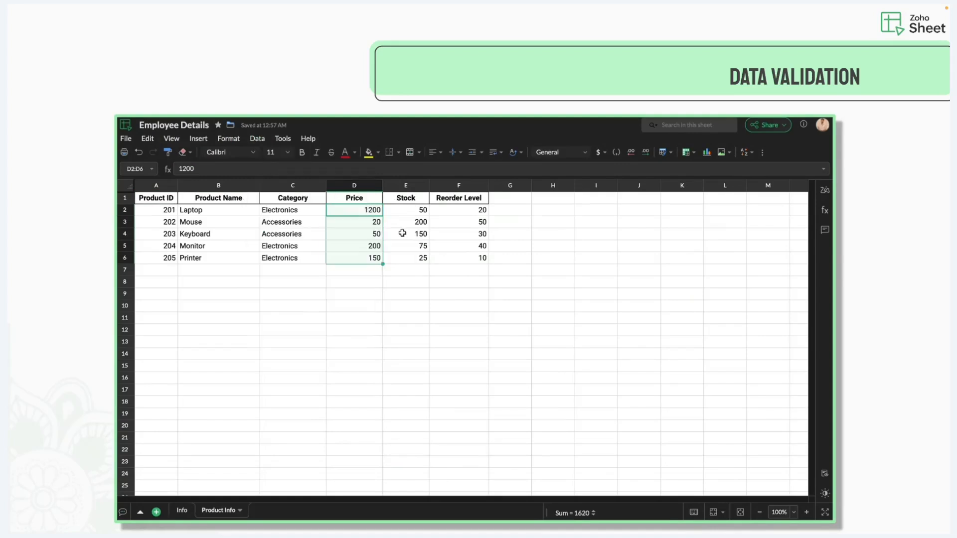
{"action": "left_click", "coordinate": [436, 302]}
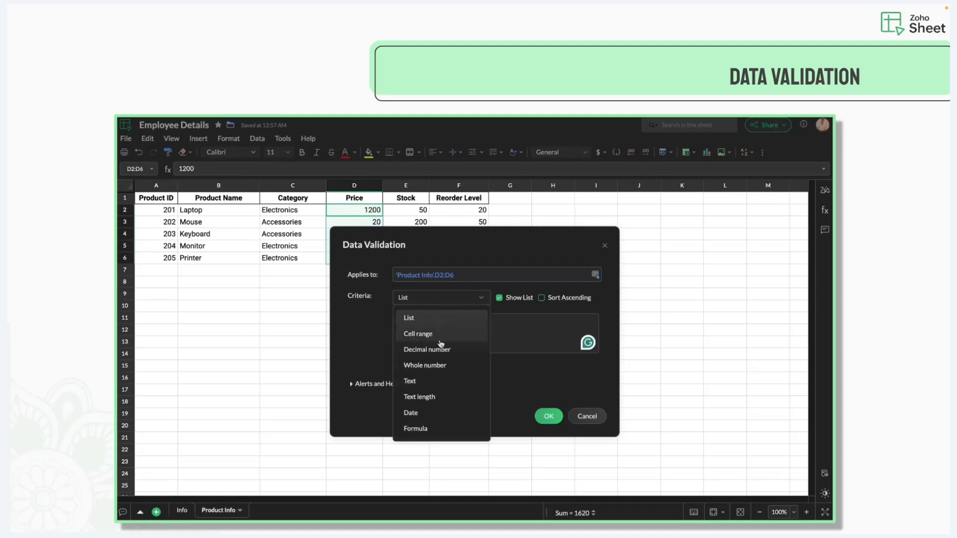
{"action": "left_click", "coordinate": [443, 370]}
{"action": "left_click", "coordinate": [531, 304]}
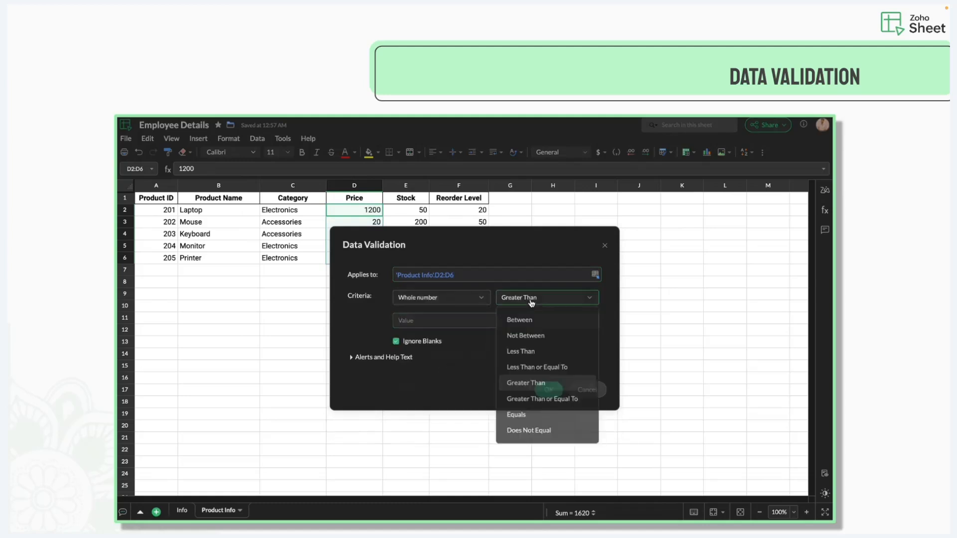
{"action": "left_click", "coordinate": [550, 382]}
{"action": "left_click", "coordinate": [504, 327]}
{"action": "type", "text": "0"}
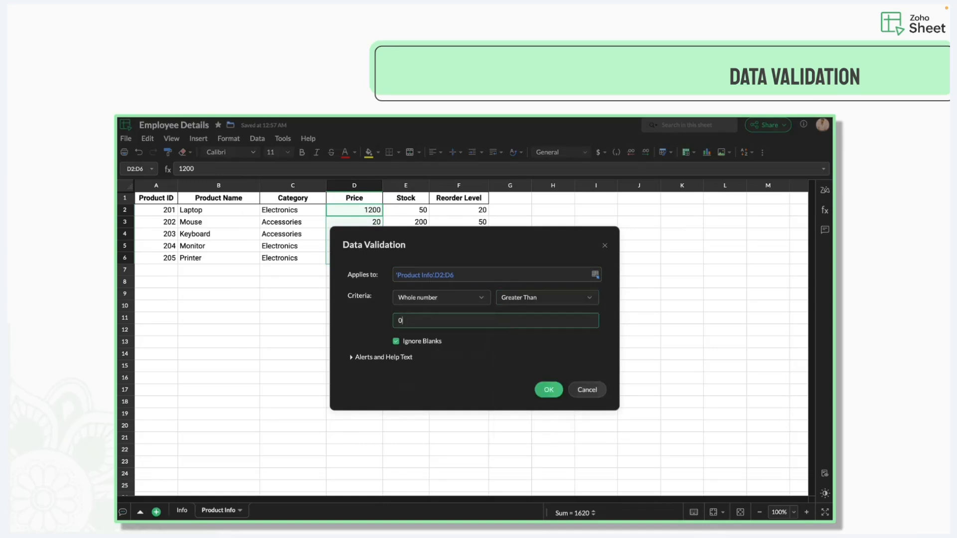
- Set the validation help text to "Enter a value greated than 0" and apply the rule
{"action": "left_click", "coordinate": [407, 358]}
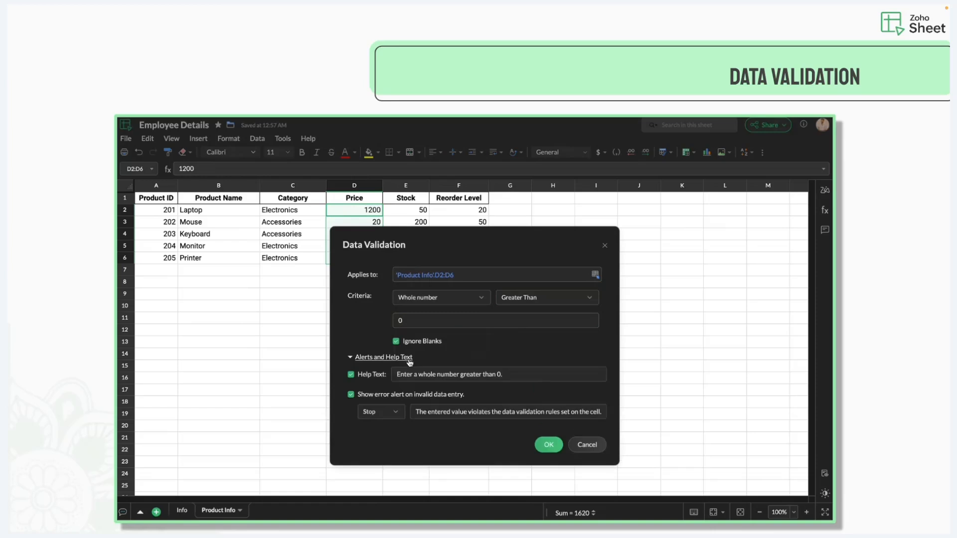
{"action": "triple_click", "coordinate": [427, 374]}
{"action": "type", "text": "Enter a value greated than 0"}
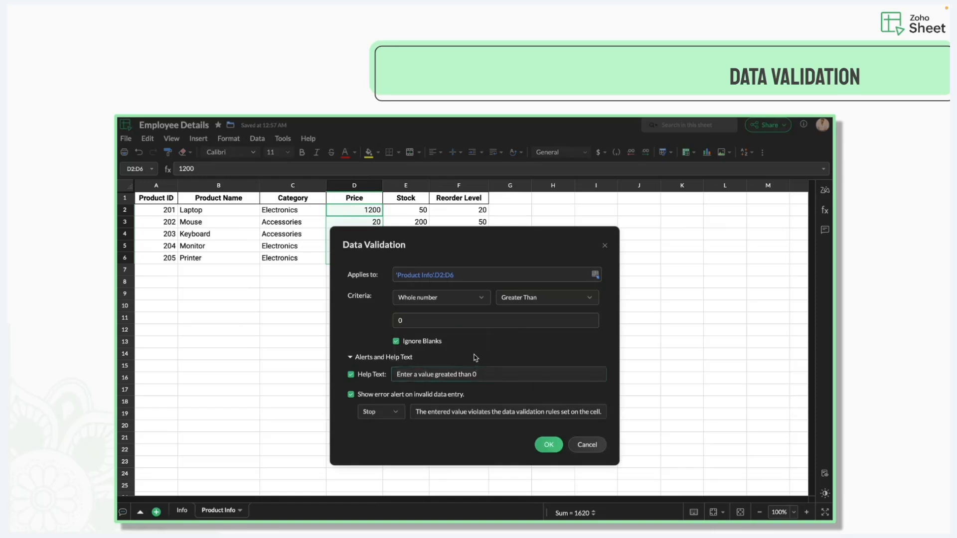
{"action": "left_click", "coordinate": [545, 443]}
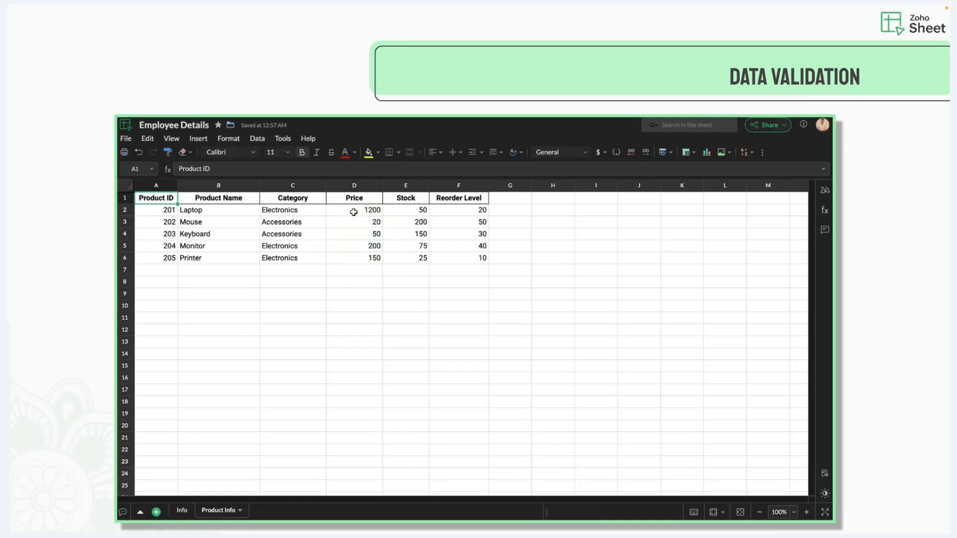
- Open the data validation settings for the Price cells D2:D6 and expand the criteria type choices
{"action": "left_click_drag", "start_coordinate": [352, 209], "coordinate": [342, 261]}
{"action": "left_click", "coordinate": [257, 139]}
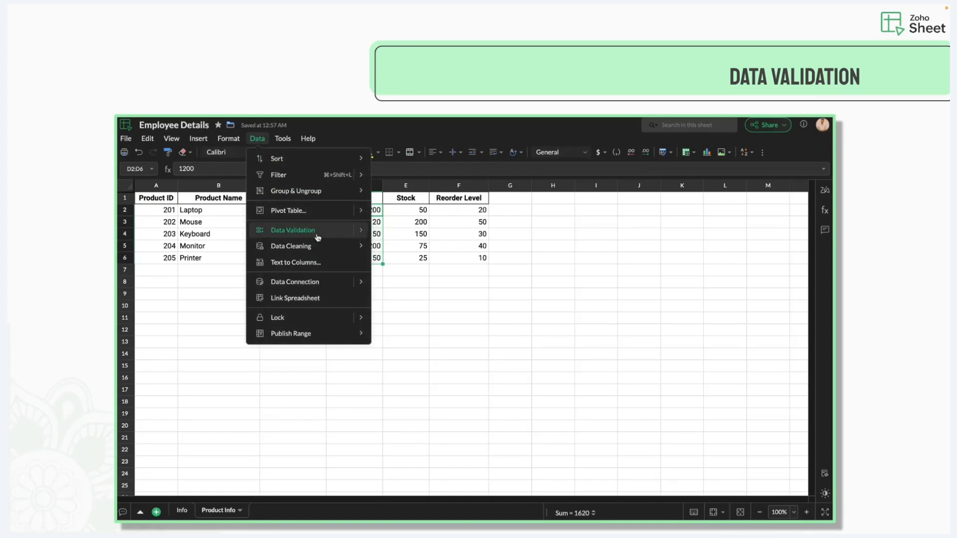
{"action": "mouse_move", "coordinate": [318, 237]}
{"action": "left_click", "coordinate": [402, 233]}
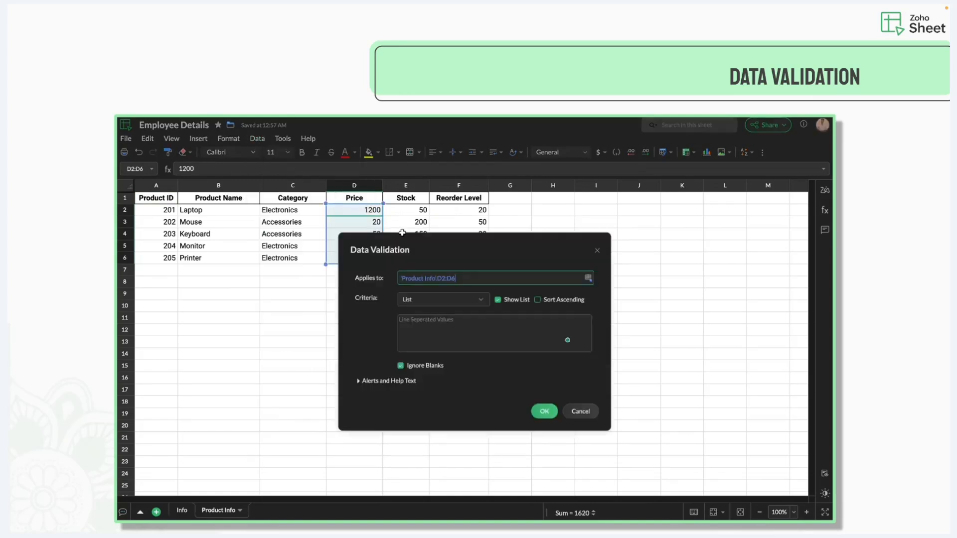
{"action": "left_click", "coordinate": [434, 298]}
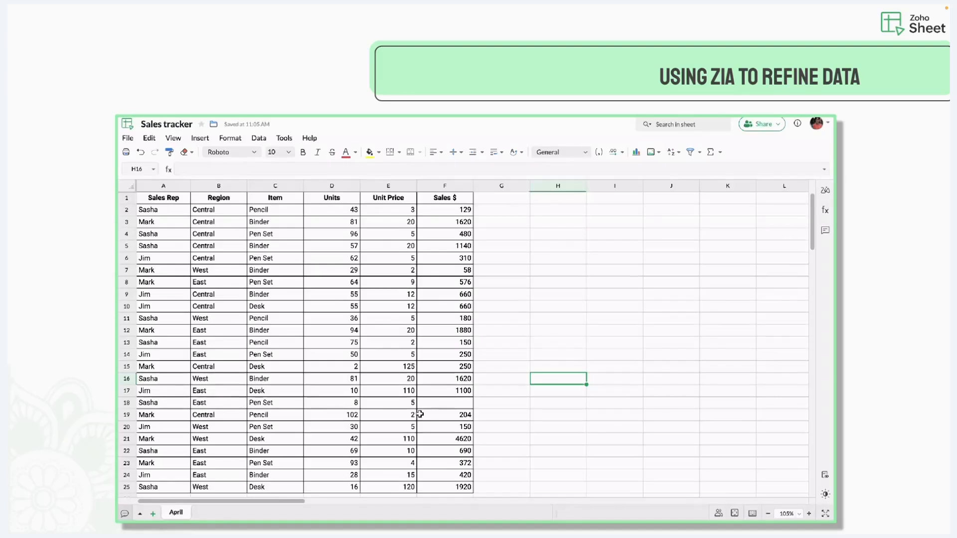
- Open Zia's missing-values cleaning for the April sales table and preview the row with the missing value
{"action": "left_click", "coordinate": [441, 366]}
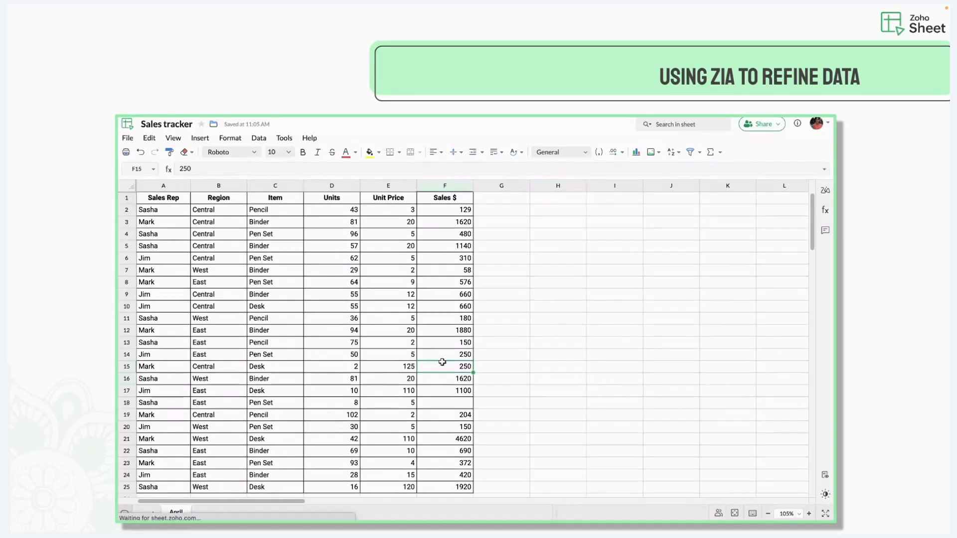
{"action": "left_click", "coordinate": [825, 191]}
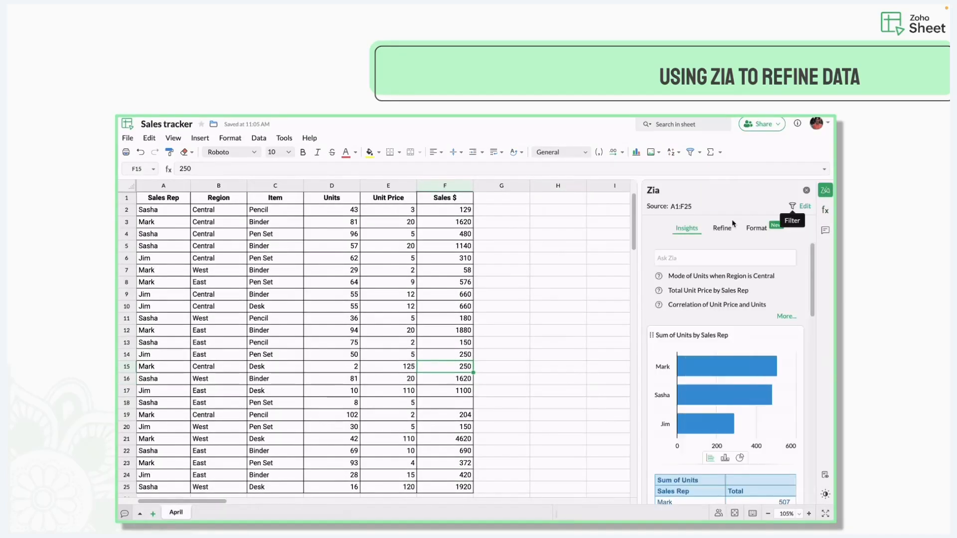
{"action": "left_click", "coordinate": [722, 229]}
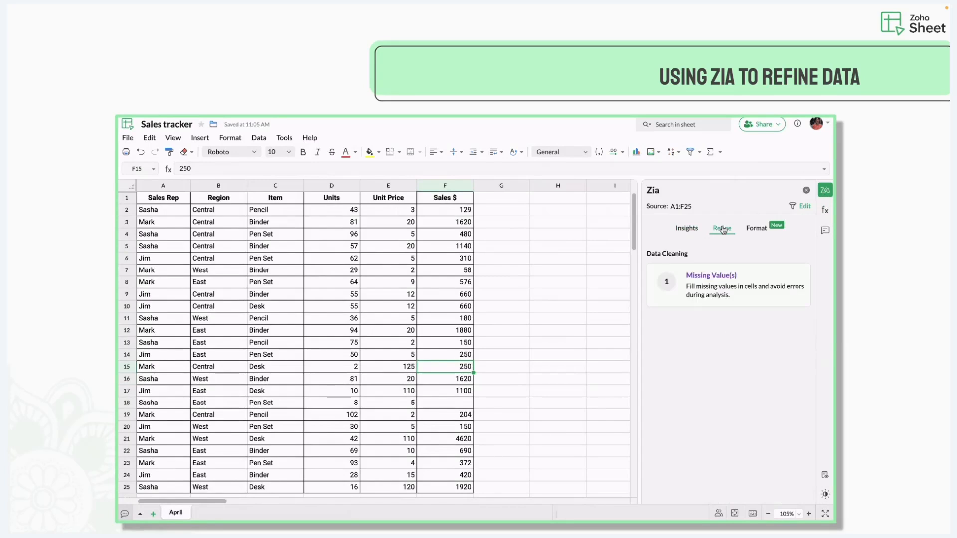
{"action": "left_click", "coordinate": [710, 277]}
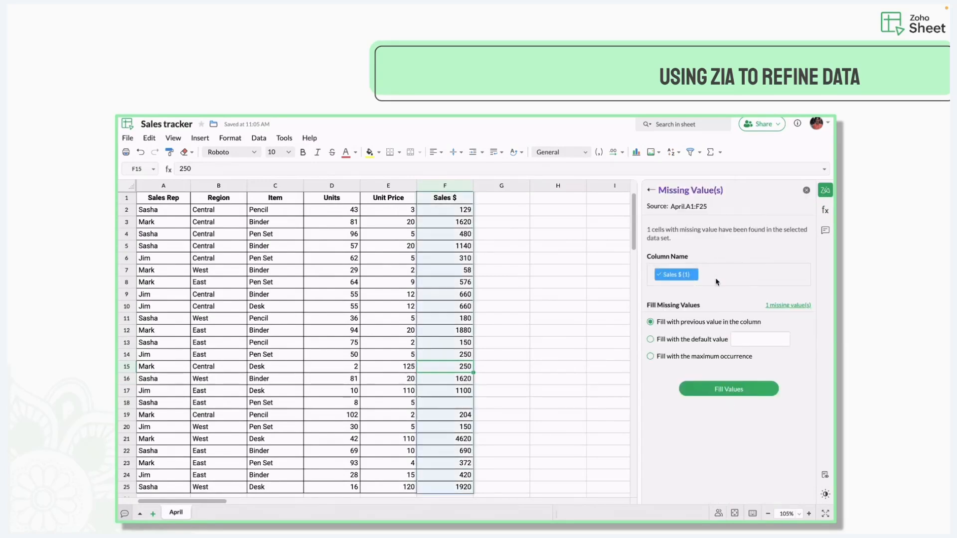
{"action": "left_click", "coordinate": [785, 306]}
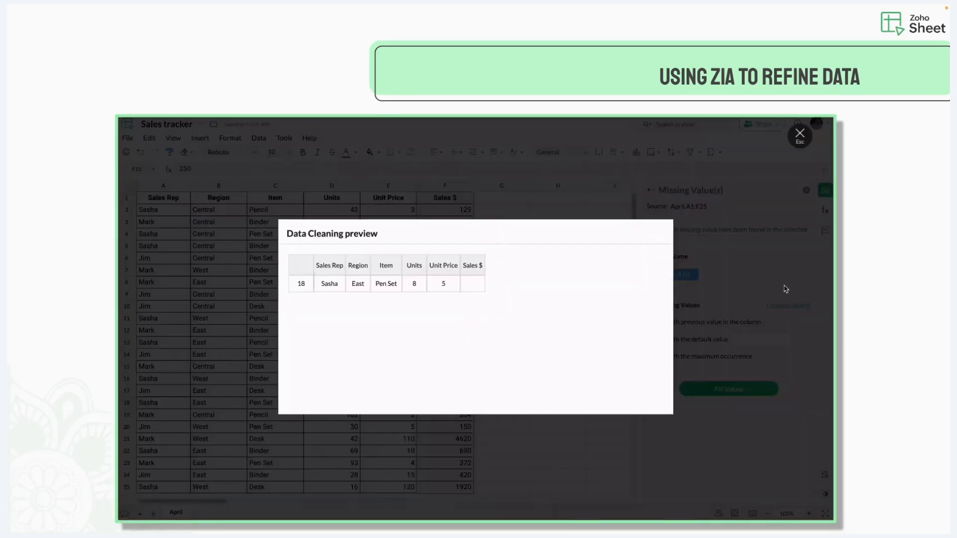
{"action": "left_click", "coordinate": [799, 134]}
- Fill the missing Sales $ value in row 18 with the default value 40
{"action": "left_click", "coordinate": [699, 341]}
{"action": "type", "text": "40"}
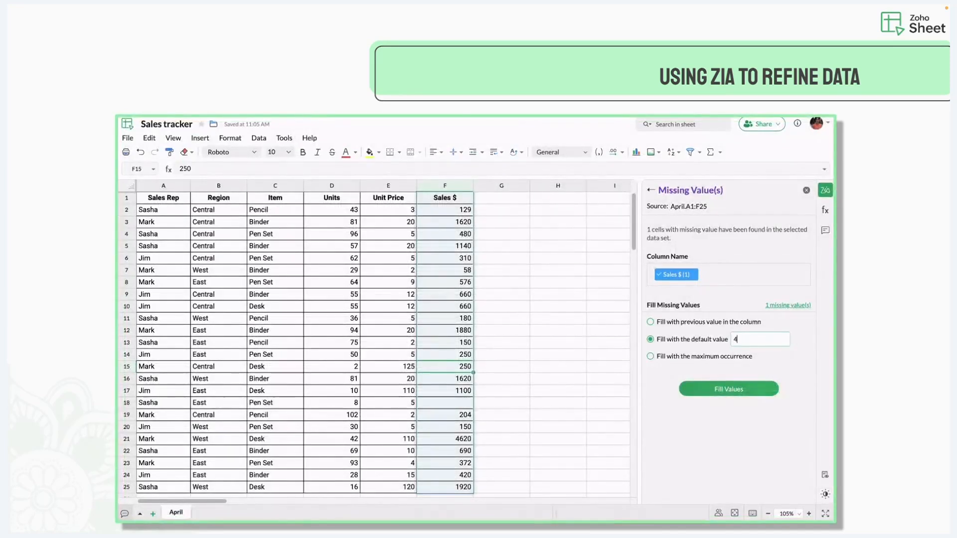
{"action": "left_click", "coordinate": [770, 389]}
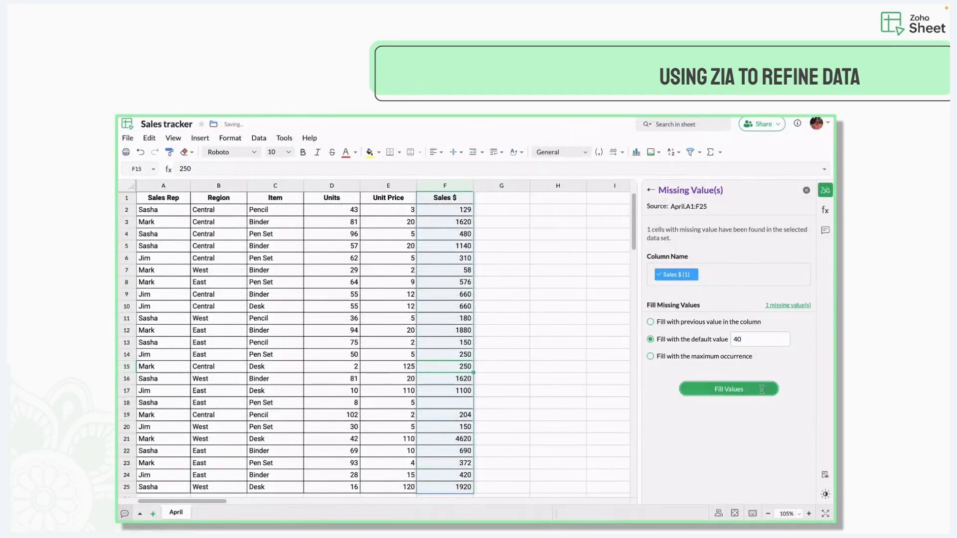
{"action": "left_click", "coordinate": [573, 357]}
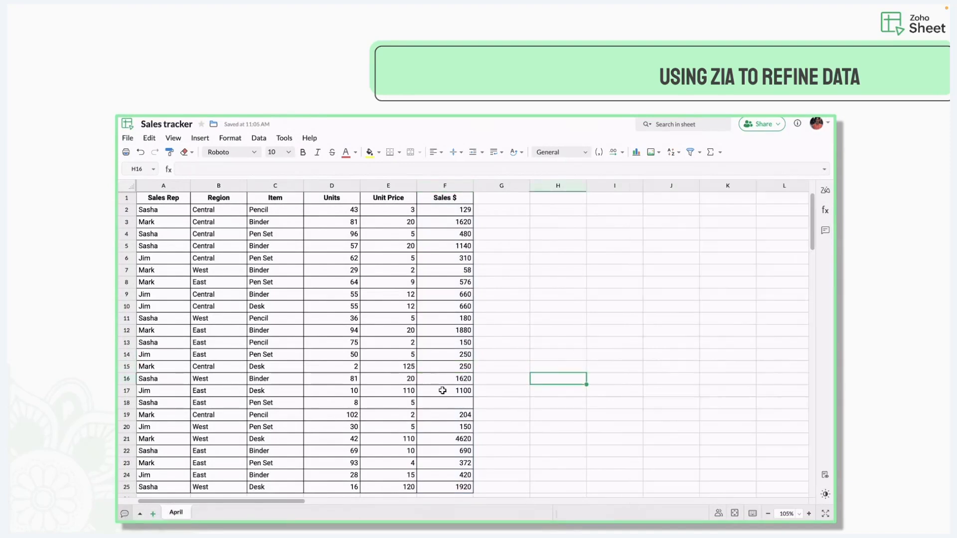
- Use Zia's Refine suggestions on the sales table to open missing-values cleaning and preview the incomplete row
{"action": "left_click", "coordinate": [442, 363]}
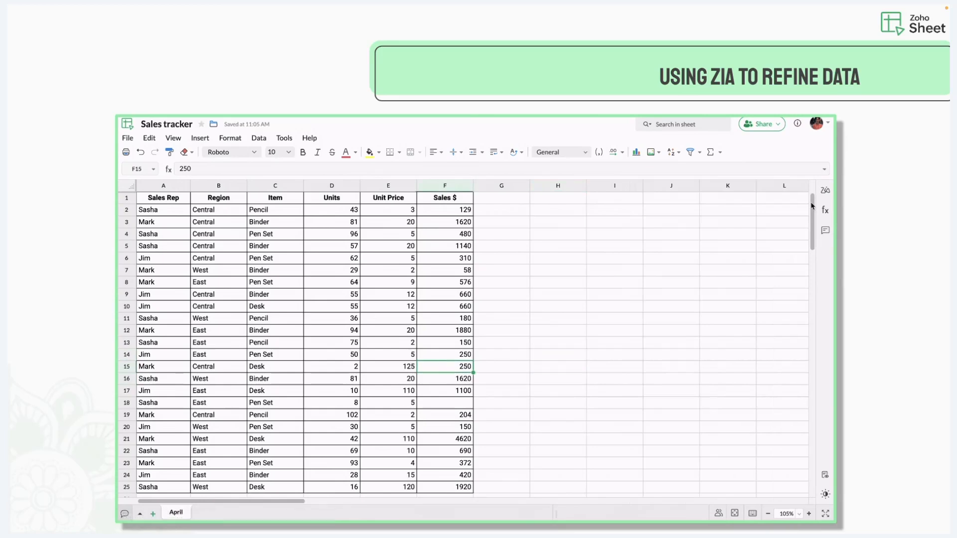
{"action": "left_click", "coordinate": [825, 191]}
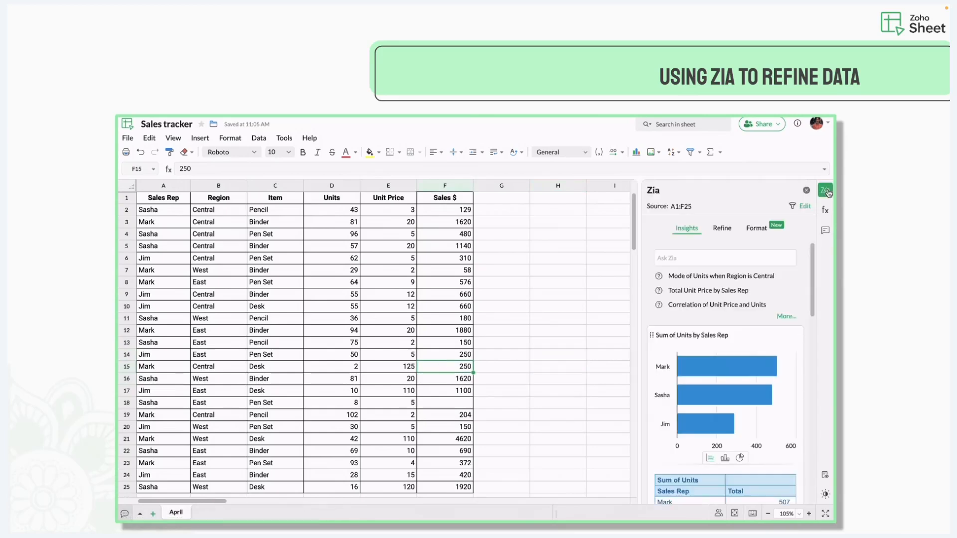
{"action": "left_click", "coordinate": [723, 229]}
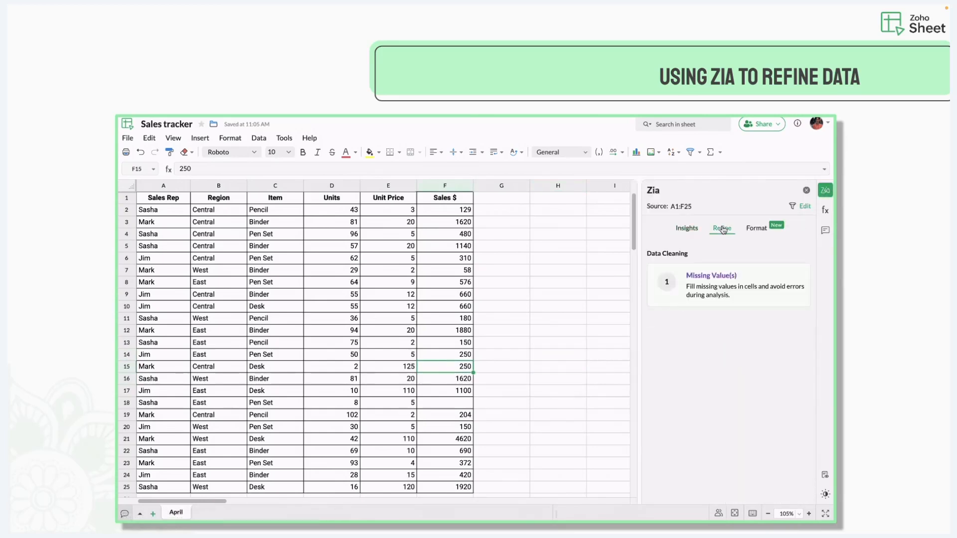
{"action": "left_click", "coordinate": [711, 277]}
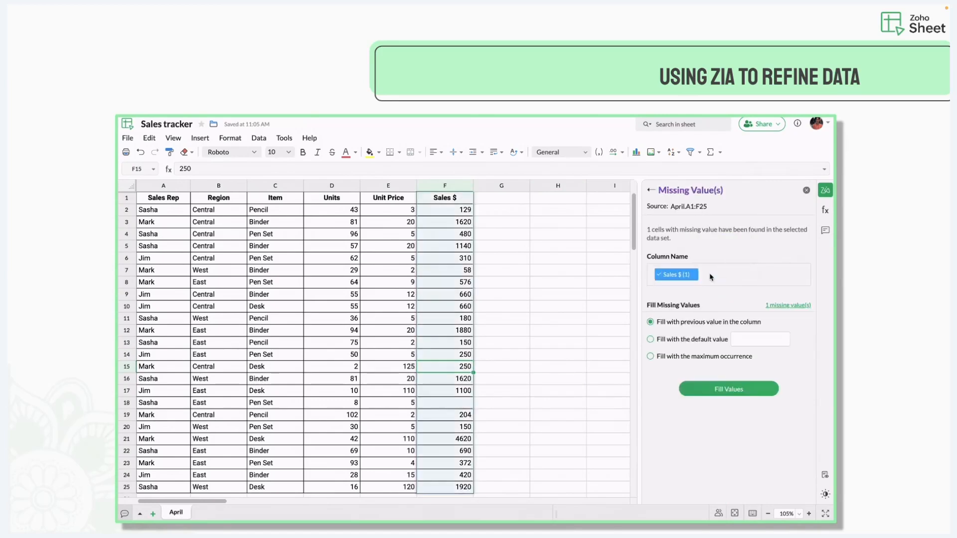
{"action": "left_click", "coordinate": [785, 306]}
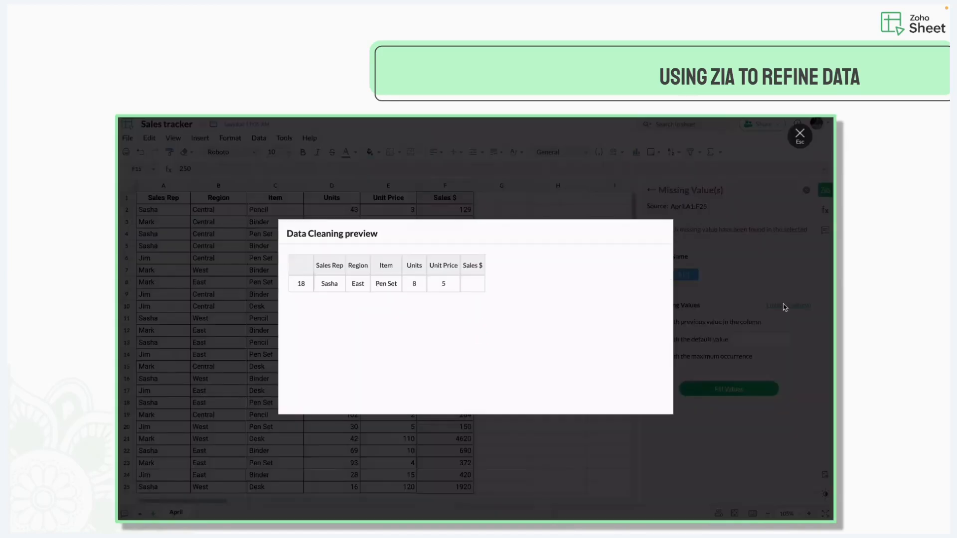
{"action": "left_click", "coordinate": [800, 133]}
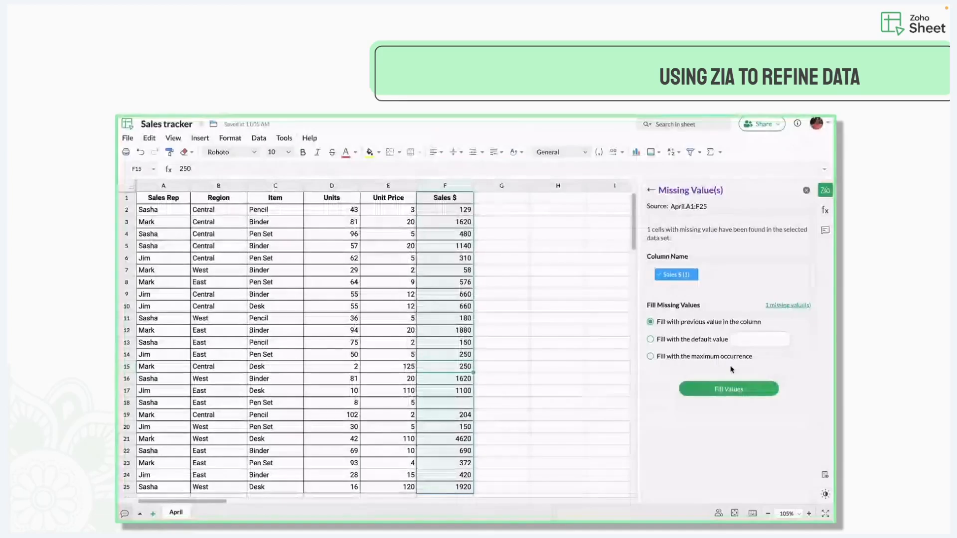
- Fill the empty Sales $ cell F18 with a default value of 40 through Zia's missing-values cleaning
{"action": "left_click", "coordinate": [699, 342]}
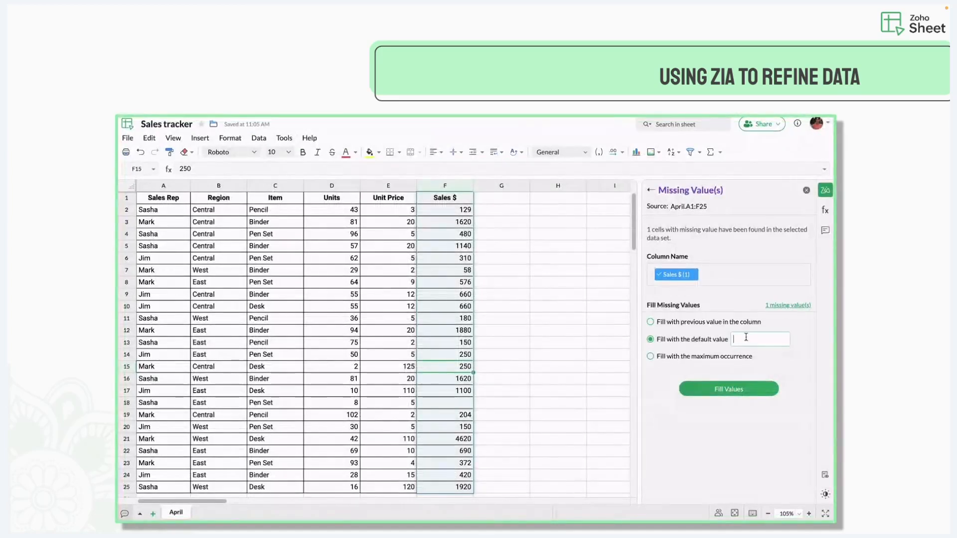
{"action": "left_click", "coordinate": [763, 389]}
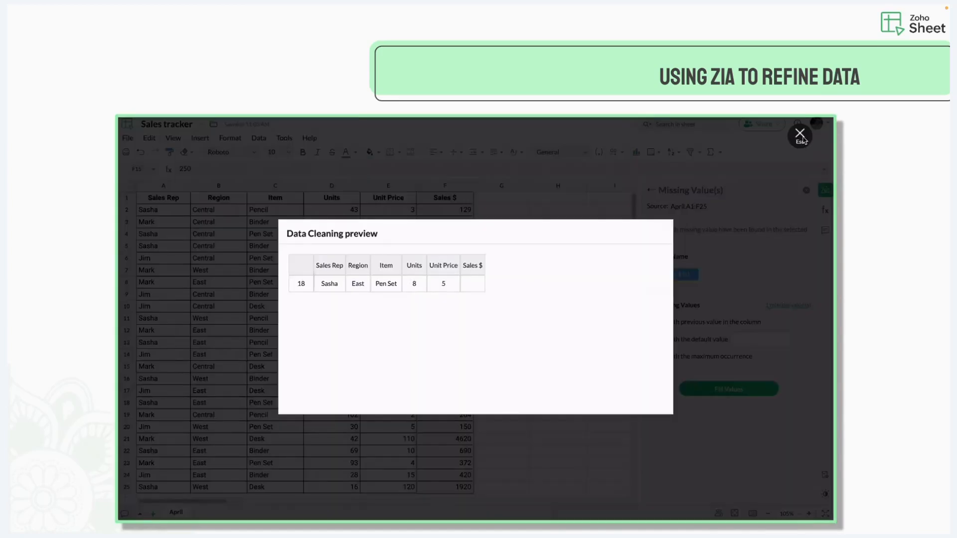
{"action": "left_click", "coordinate": [802, 140]}
{"action": "left_click", "coordinate": [700, 340]}
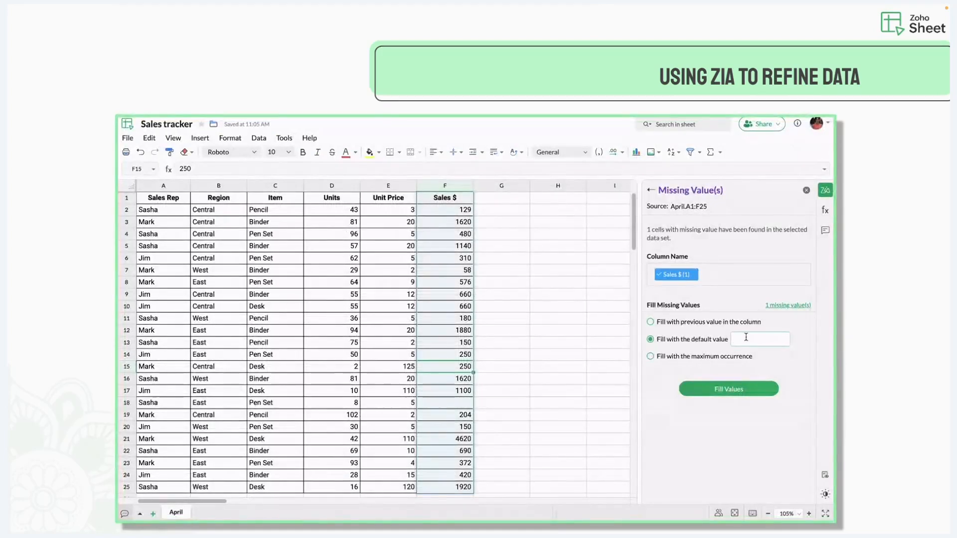
{"action": "left_click", "coordinate": [746, 337]}
{"action": "type", "text": "40"}
{"action": "left_click", "coordinate": [763, 392]}
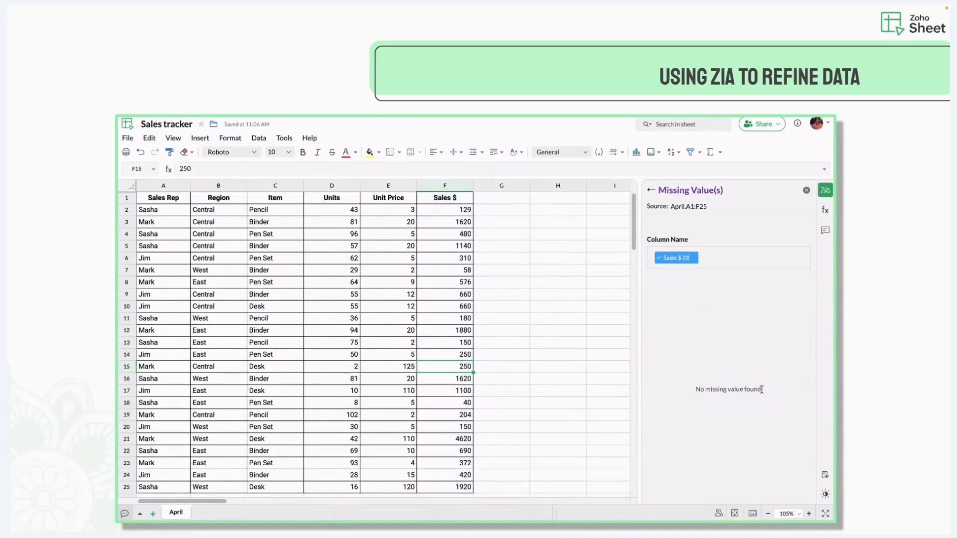
{"action": "left_click", "coordinate": [575, 357]}
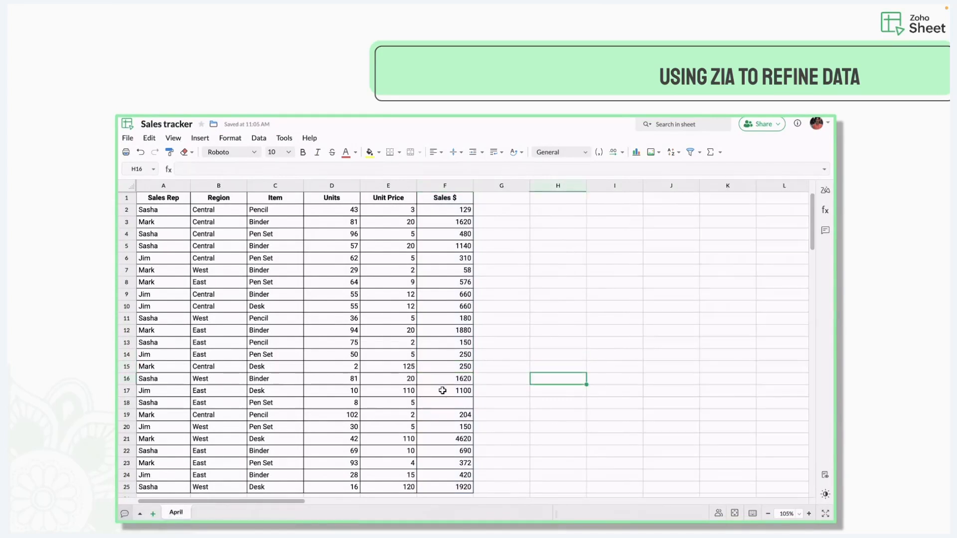
- Open Zia's data cleaning for missing values in A1:F25 and preview the row lacking a Sales $ value
{"action": "left_click", "coordinate": [443, 365]}
{"action": "left_click", "coordinate": [825, 190]}
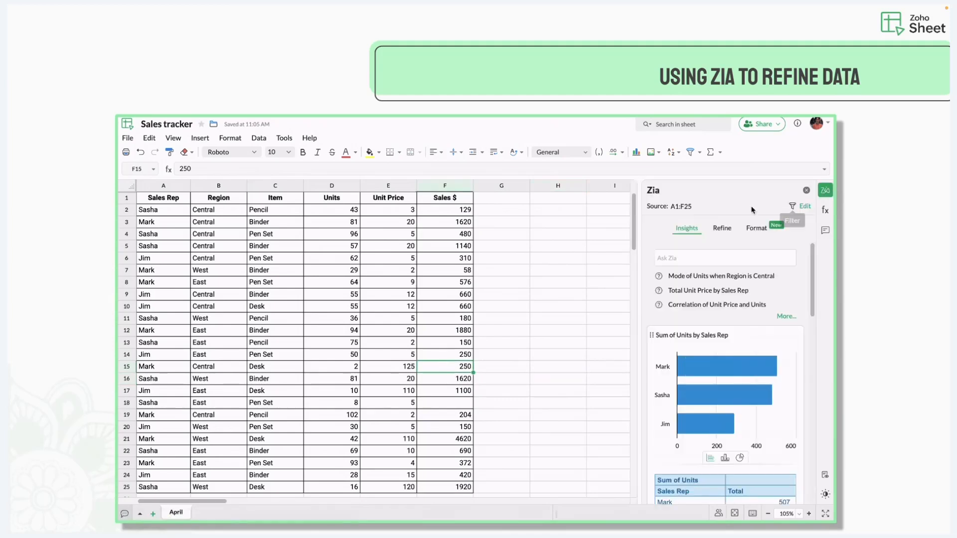
{"action": "left_click", "coordinate": [722, 229]}
{"action": "left_click", "coordinate": [712, 278]}
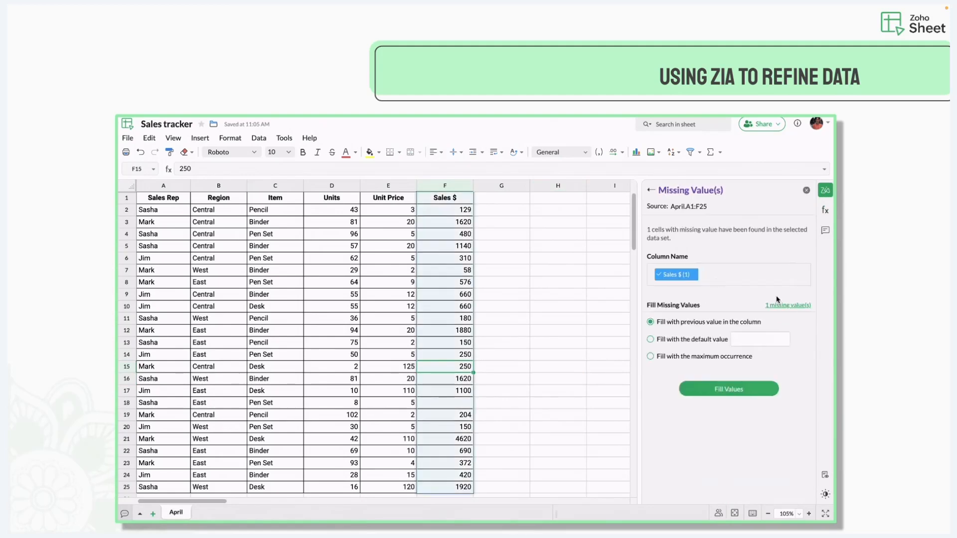
{"action": "left_click", "coordinate": [785, 306]}
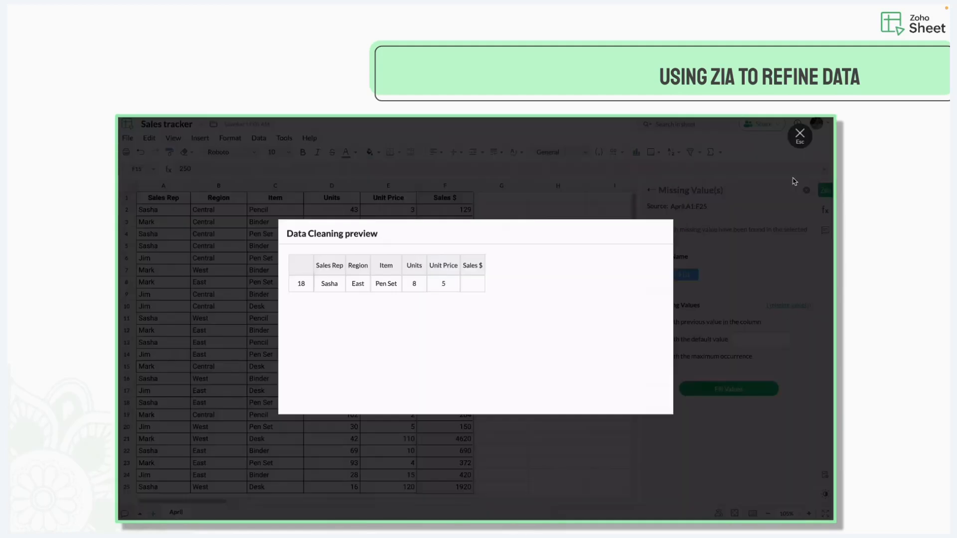
{"action": "left_click", "coordinate": [800, 135]}
- Set 40 as the default value for the missing Sales $ entry and fill it in
{"action": "left_click", "coordinate": [693, 339]}
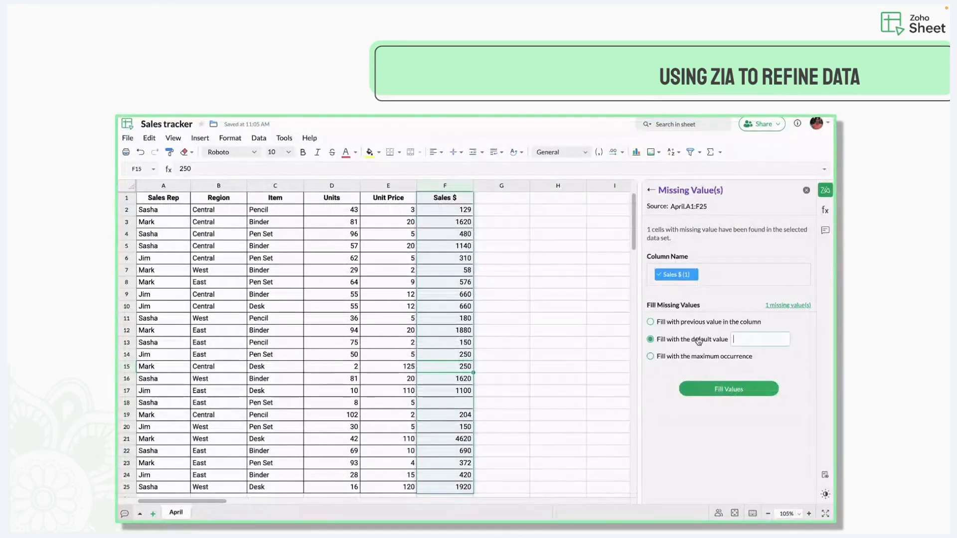
{"action": "left_click", "coordinate": [747, 339]}
{"action": "type", "text": "40"}
{"action": "left_click", "coordinate": [763, 393]}
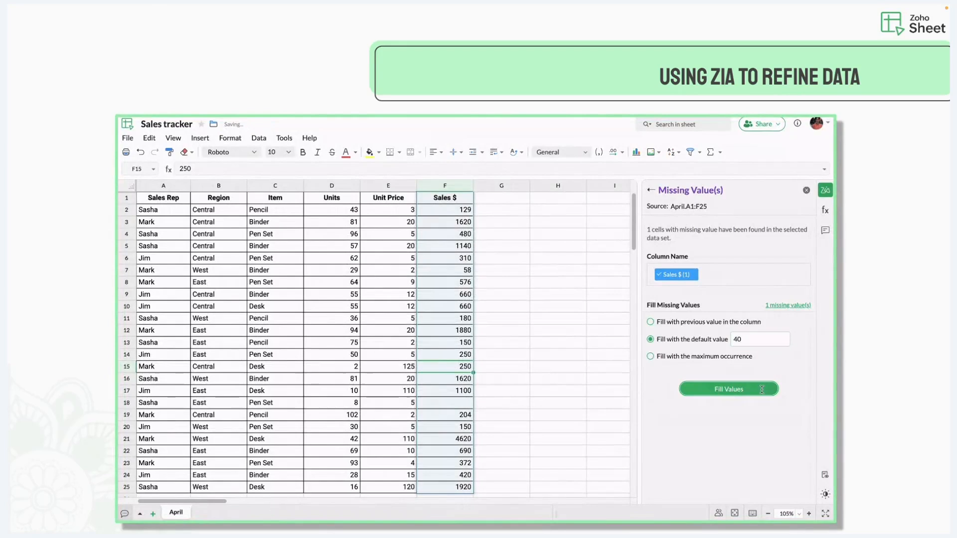
{"action": "left_click", "coordinate": [575, 357]}
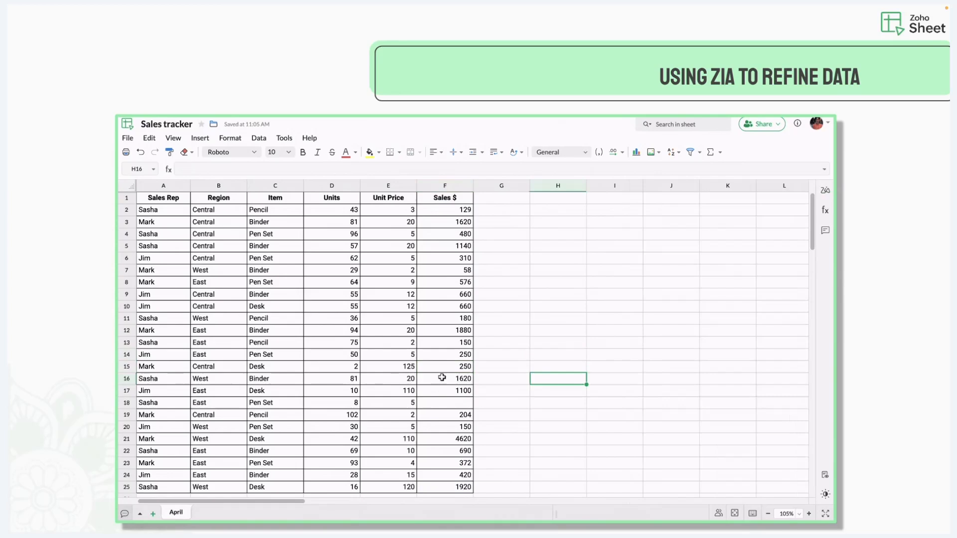
- Bring up Zia's missing-values refinement for the sales data and preview the affected row
{"action": "left_click", "coordinate": [442, 366]}
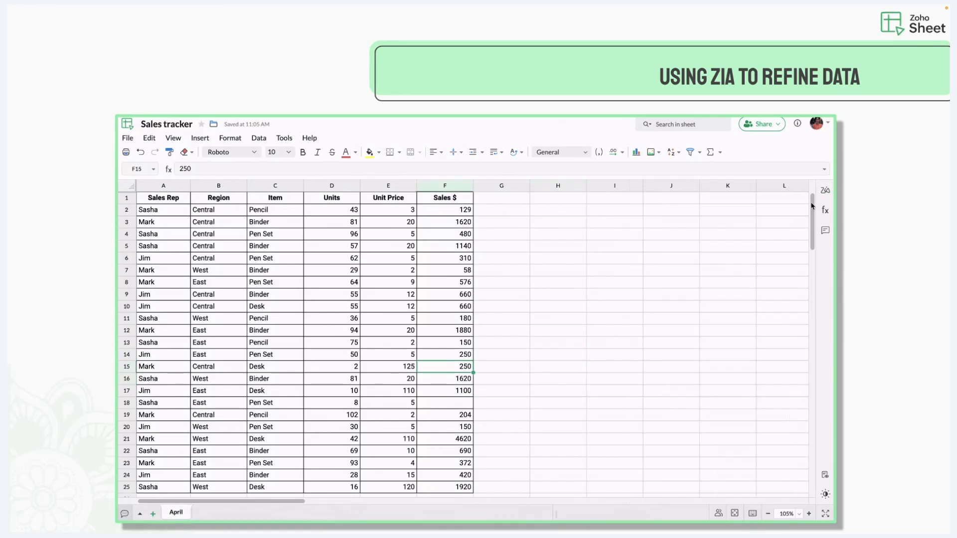
{"action": "left_click", "coordinate": [827, 192]}
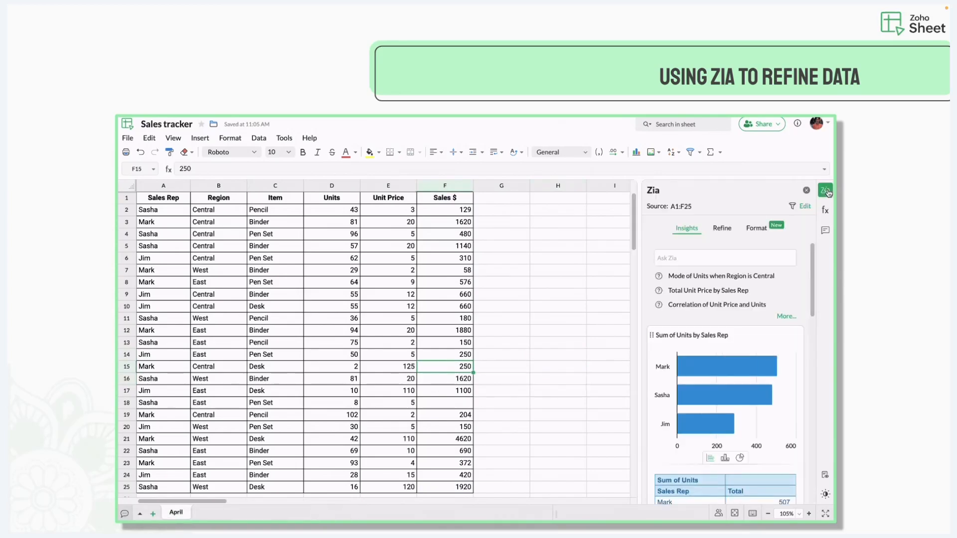
{"action": "left_click", "coordinate": [722, 229]}
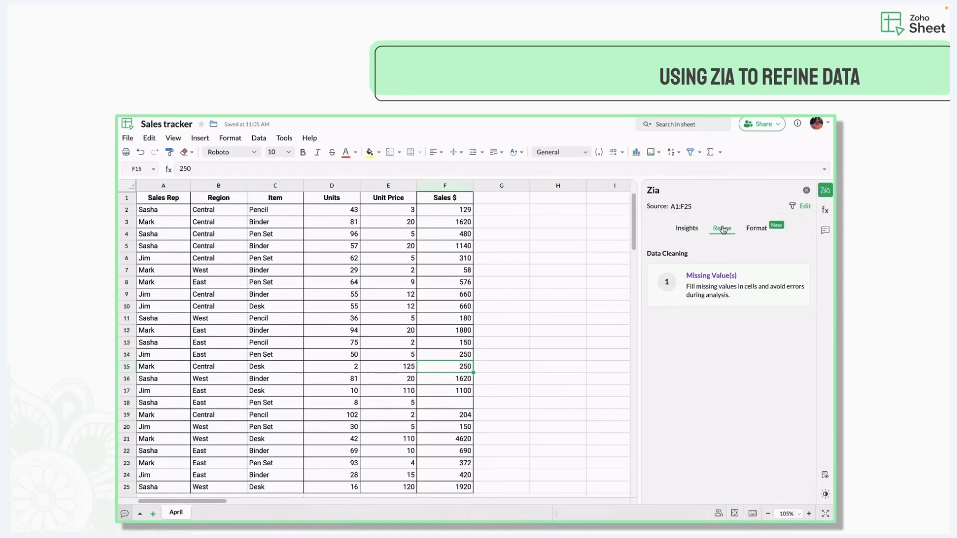
{"action": "left_click", "coordinate": [713, 276]}
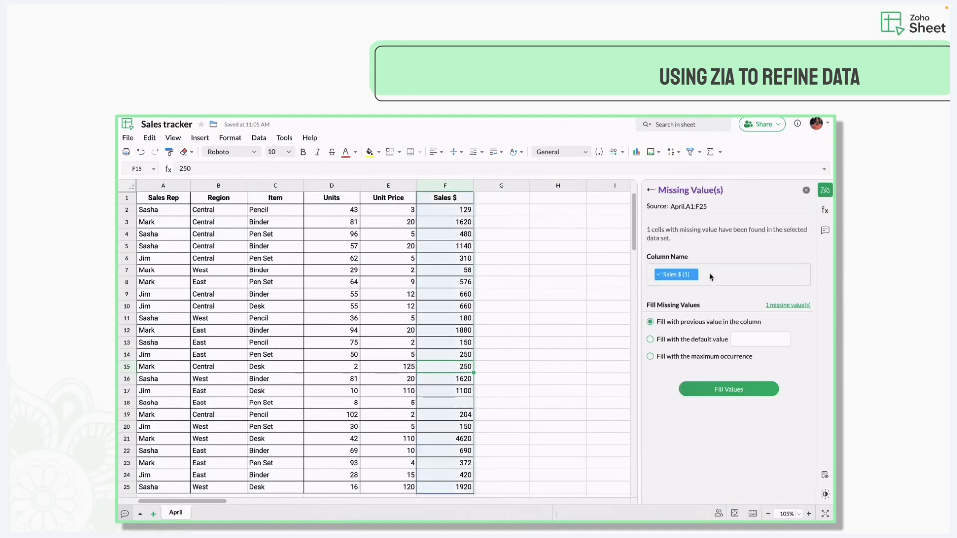
{"action": "left_click", "coordinate": [784, 306]}
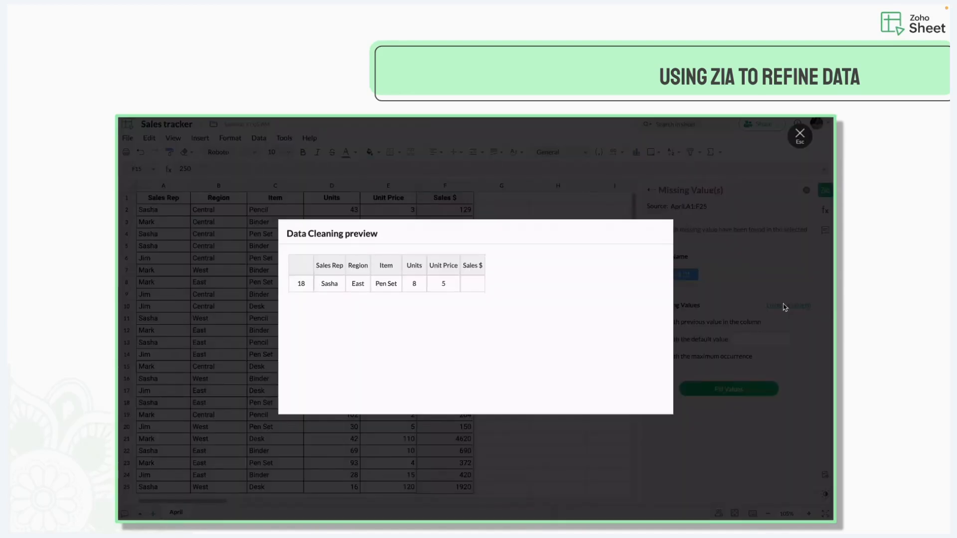
{"action": "left_click", "coordinate": [800, 134]}
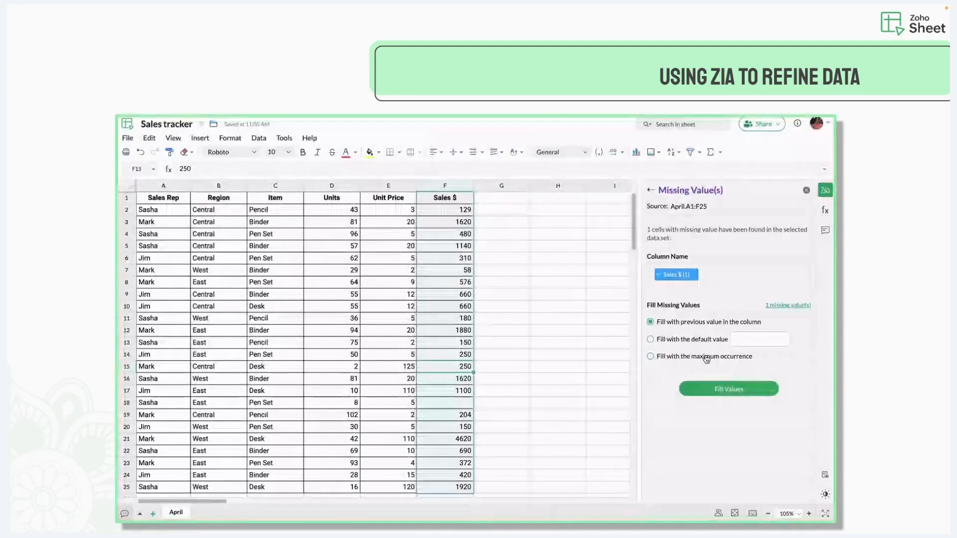
- Fill the missing Sales $ value of row 18 using the default-value option set to 40
{"action": "left_click", "coordinate": [698, 341]}
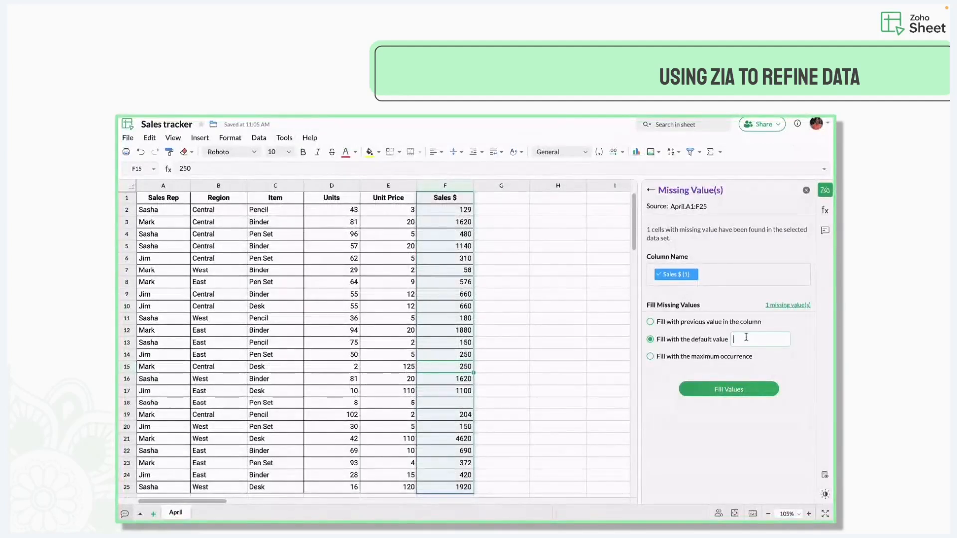
{"action": "type", "text": "40"}
{"action": "left_click", "coordinate": [763, 393]}
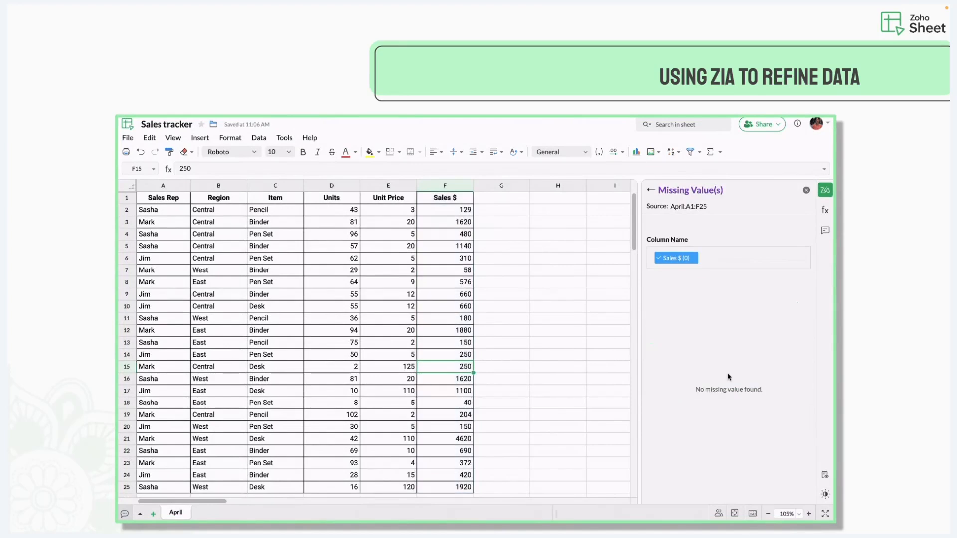
{"action": "left_click", "coordinate": [574, 357]}
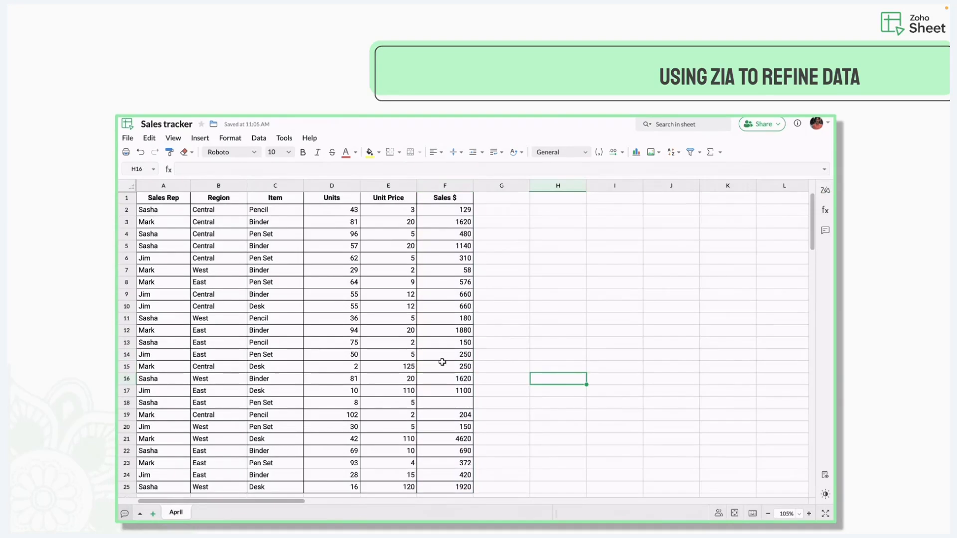
- Open Zia's Refine data cleaning for the sales table, starting from Sales $ cell F15
{"action": "left_click", "coordinate": [441, 365]}
{"action": "left_click", "coordinate": [826, 190]}
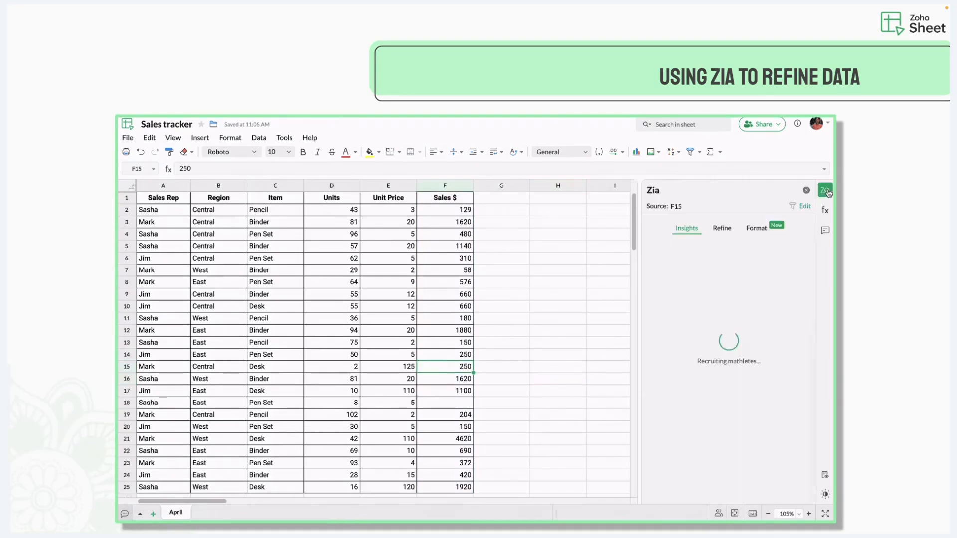
{"action": "left_click", "coordinate": [723, 229]}
{"action": "left_click", "coordinate": [711, 276]}
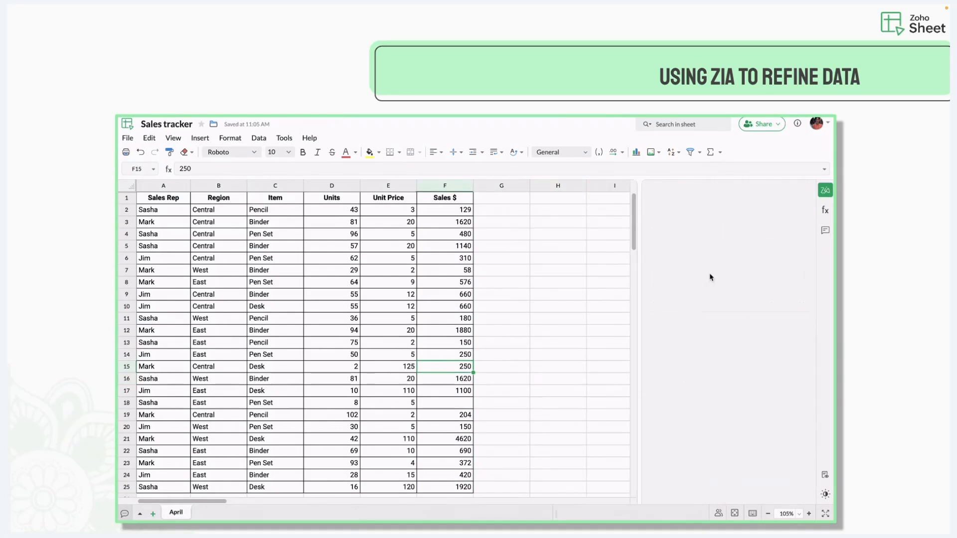
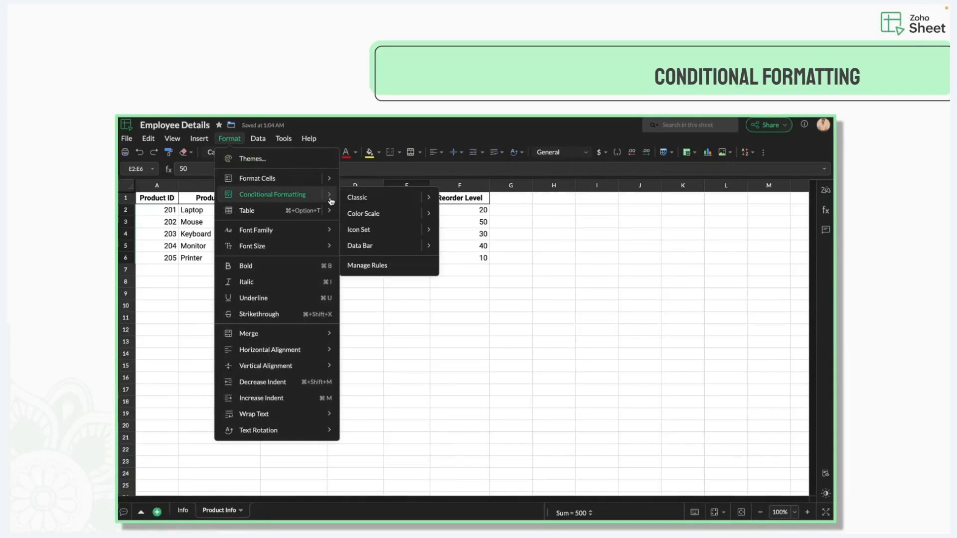
- Apply a customized three-arrow icon set to the Stock values in E2:E6, with percent thresholds of 33 and 67
{"action": "mouse_move", "coordinate": [427, 232]}
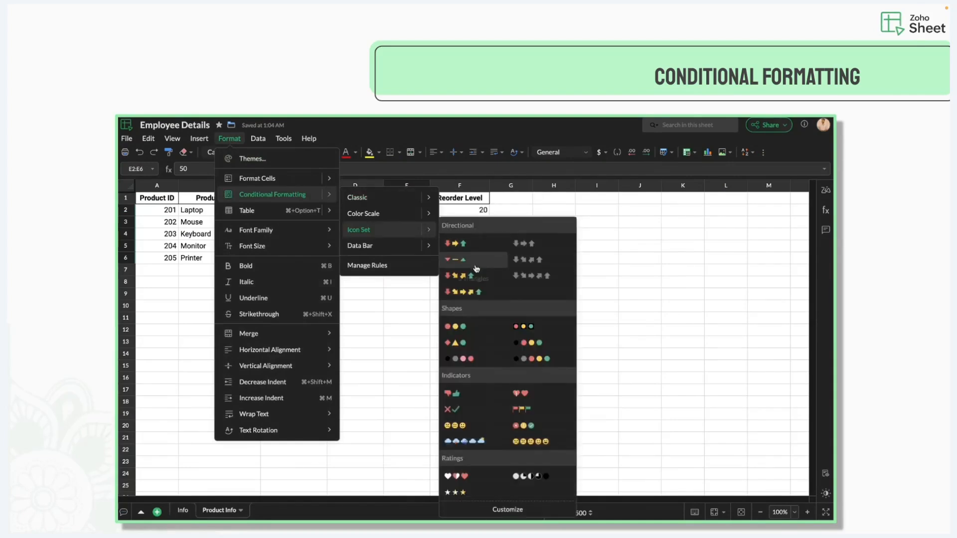
{"action": "left_click", "coordinate": [483, 509]}
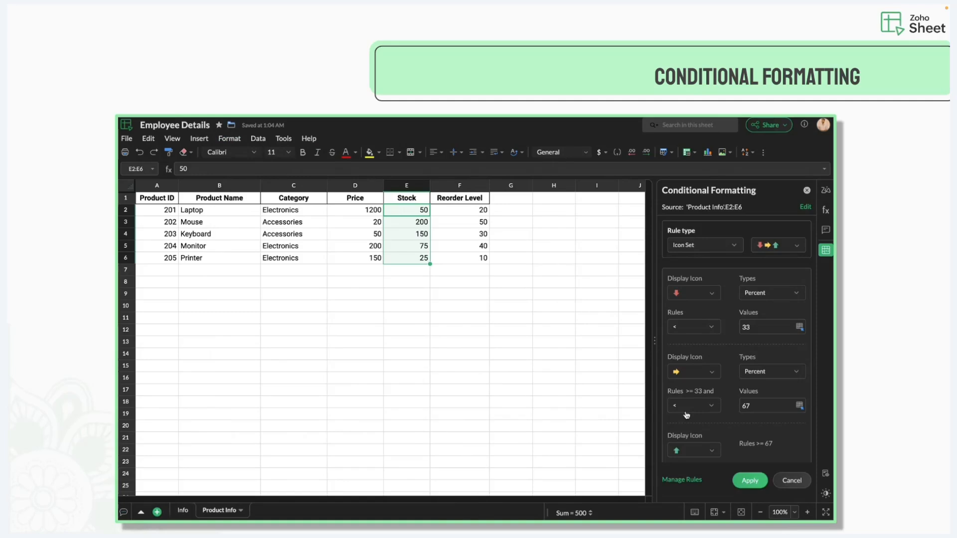
{"action": "scroll", "coordinate": [687, 415], "scroll_direction": "down", "scroll_amount": 3}
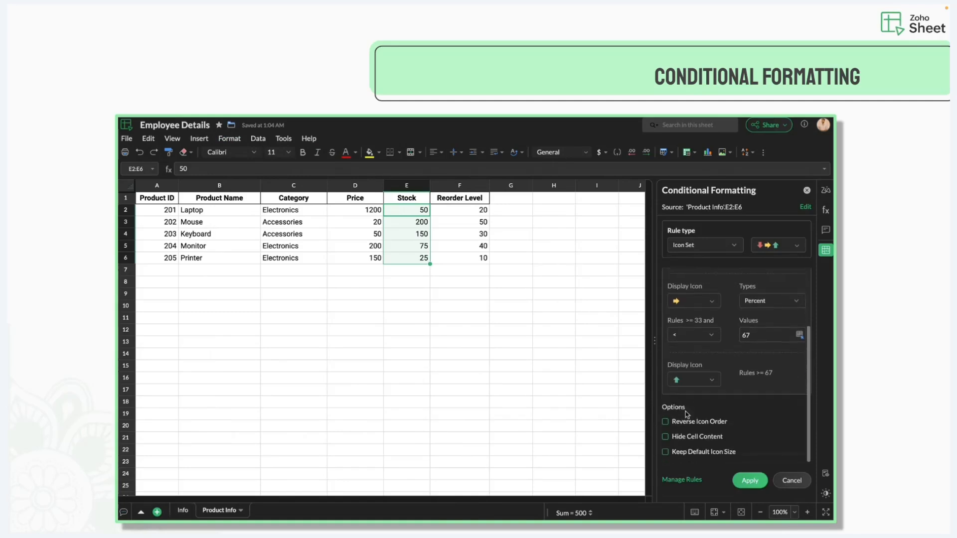
{"action": "left_click", "coordinate": [760, 480]}
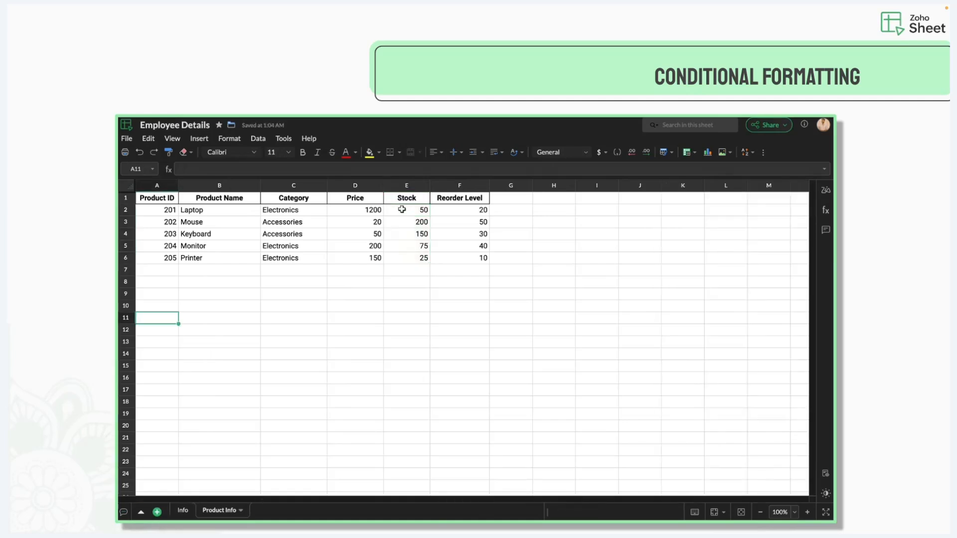
- Add an Icon Set conditional formatting rule to Stock cells E2:E6 using red, yellow and green arrows split at 33 and 67 percent
{"action": "left_click_drag", "start_coordinate": [399, 210], "coordinate": [406, 258]}
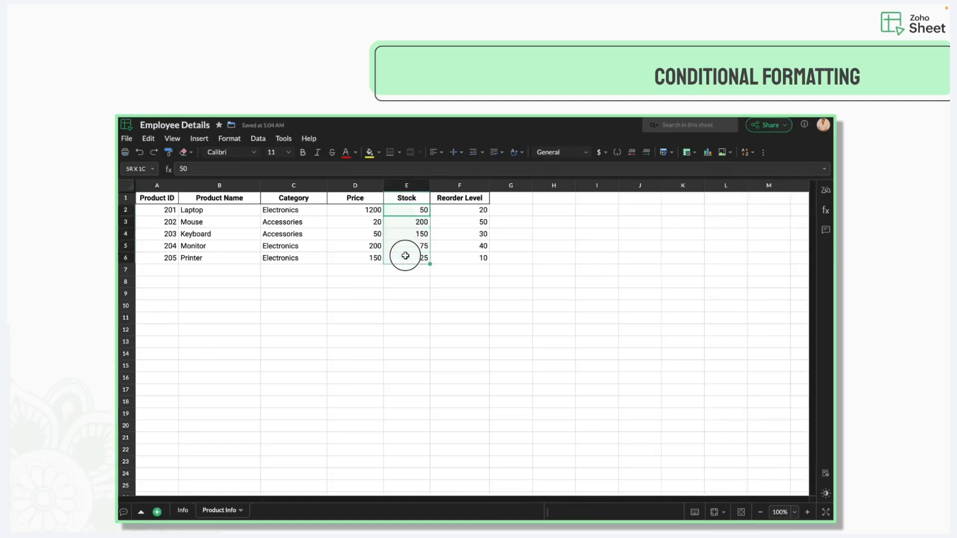
{"action": "left_click", "coordinate": [229, 139]}
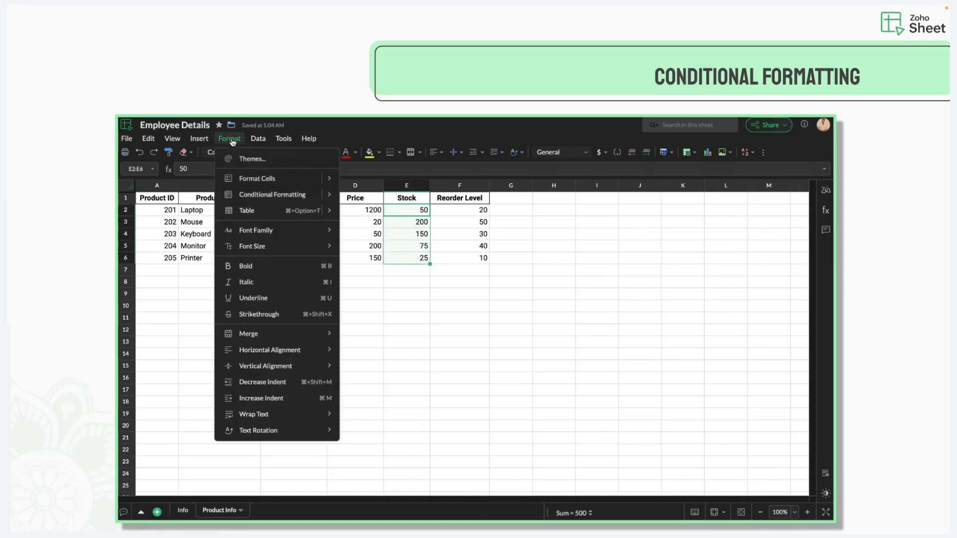
{"action": "mouse_move", "coordinate": [331, 199]}
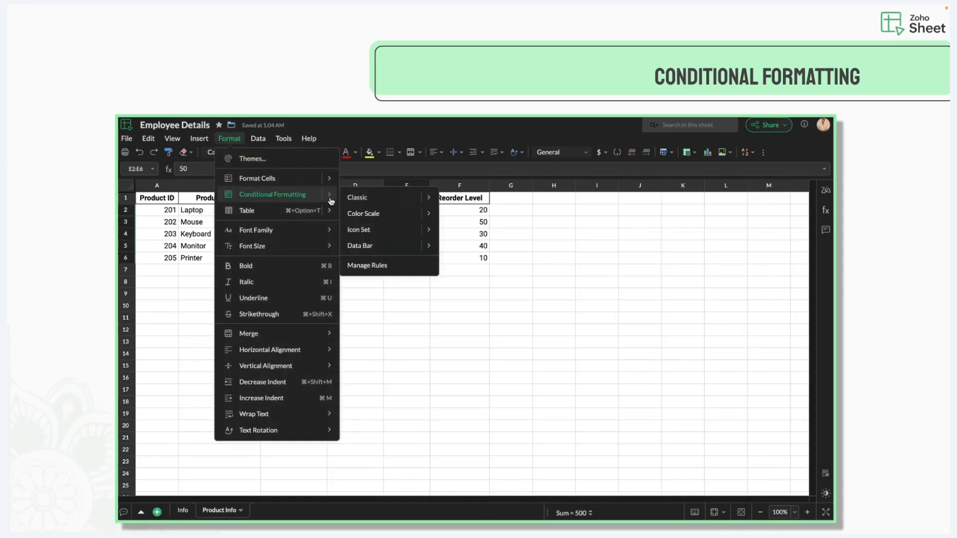
{"action": "mouse_move", "coordinate": [428, 233]}
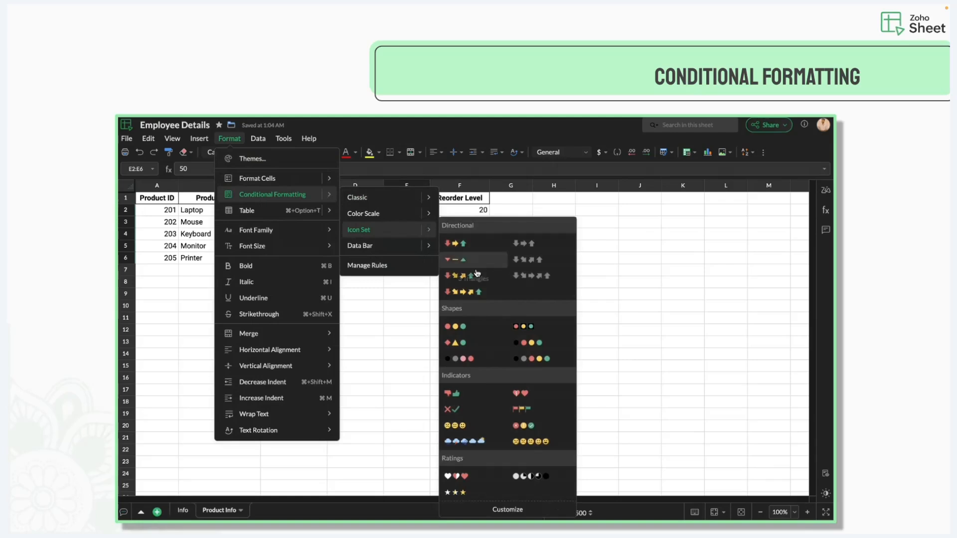
{"action": "left_click", "coordinate": [483, 510]}
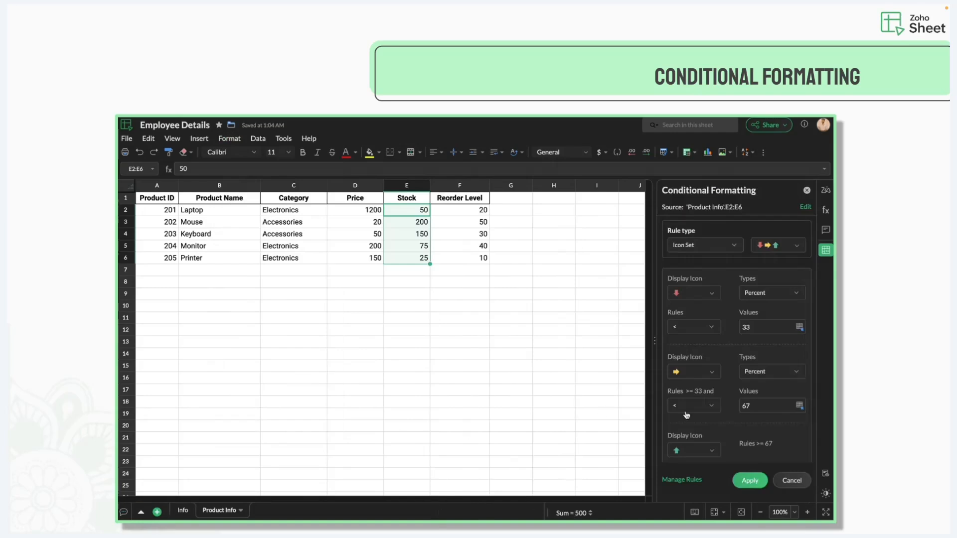
{"action": "scroll", "coordinate": [686, 414], "scroll_direction": "down", "scroll_amount": 3}
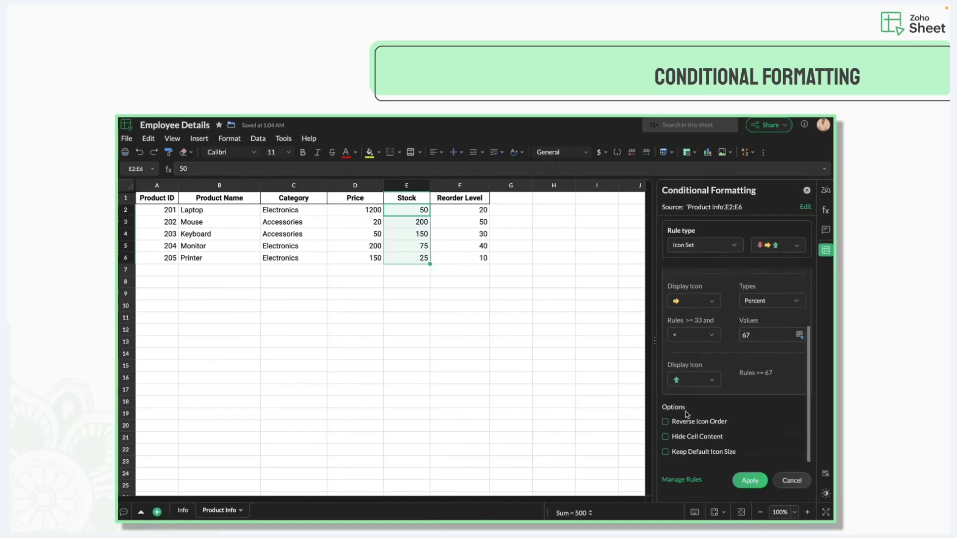
{"action": "left_click", "coordinate": [761, 479]}
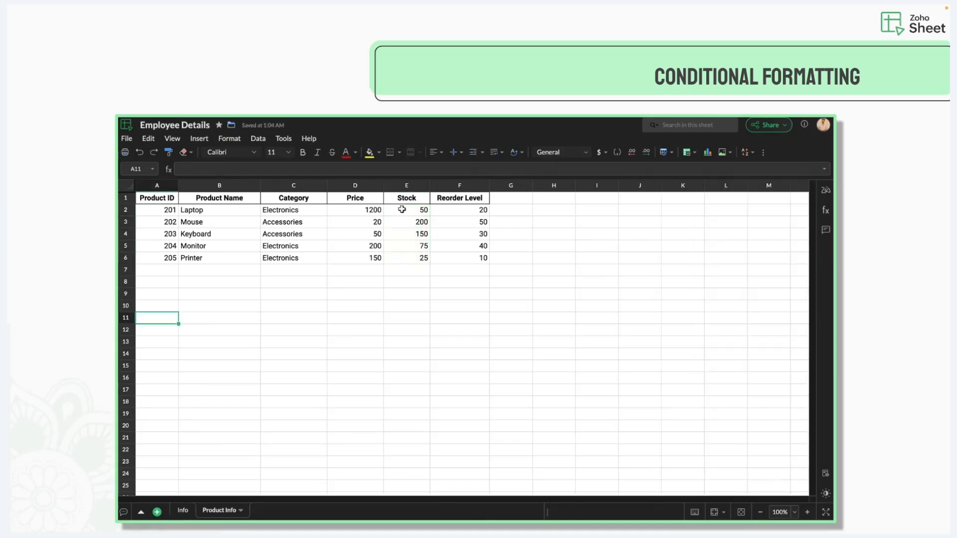
- Select the Stock values in E2:E6 and bring up the conditional formatting options
{"action": "left_click_drag", "start_coordinate": [406, 210], "coordinate": [405, 256]}
{"action": "left_click", "coordinate": [230, 140]}
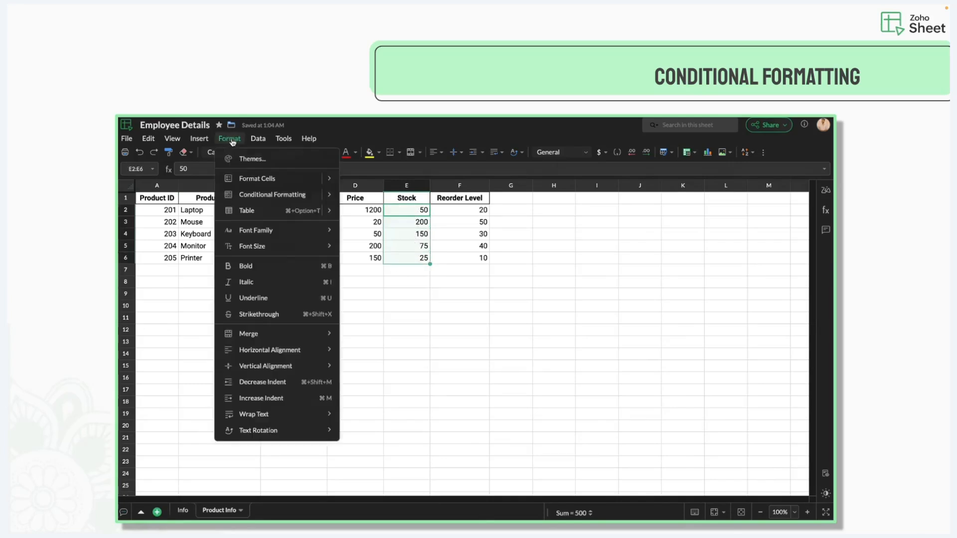
{"action": "mouse_move", "coordinate": [273, 194]}
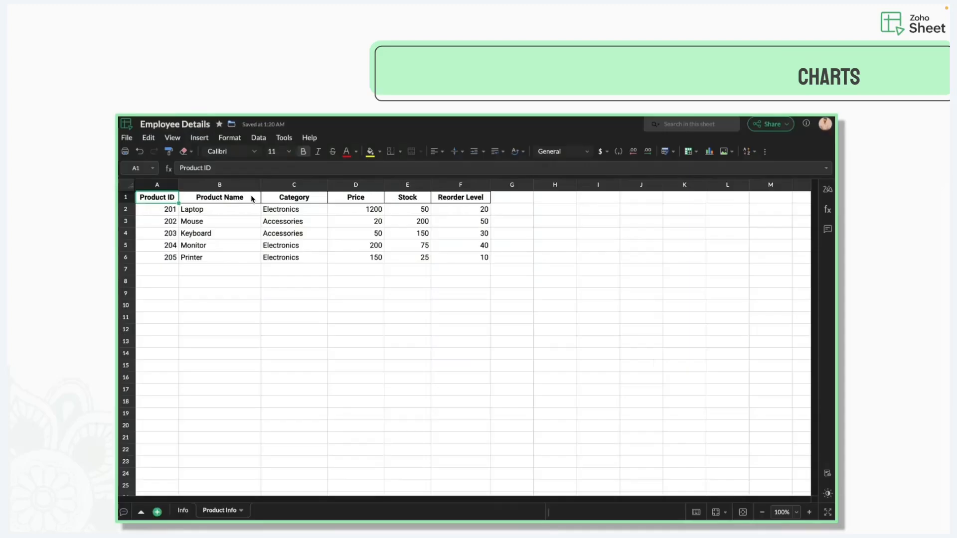
- Insert the recommended column chart from Product Name B1:B6 and Price D1:D6, and open its customization settings
{"action": "left_click_drag", "start_coordinate": [249, 196], "coordinate": [249, 257]}
{"action": "left_click_drag", "start_coordinate": [376, 198], "coordinate": [377, 257]}
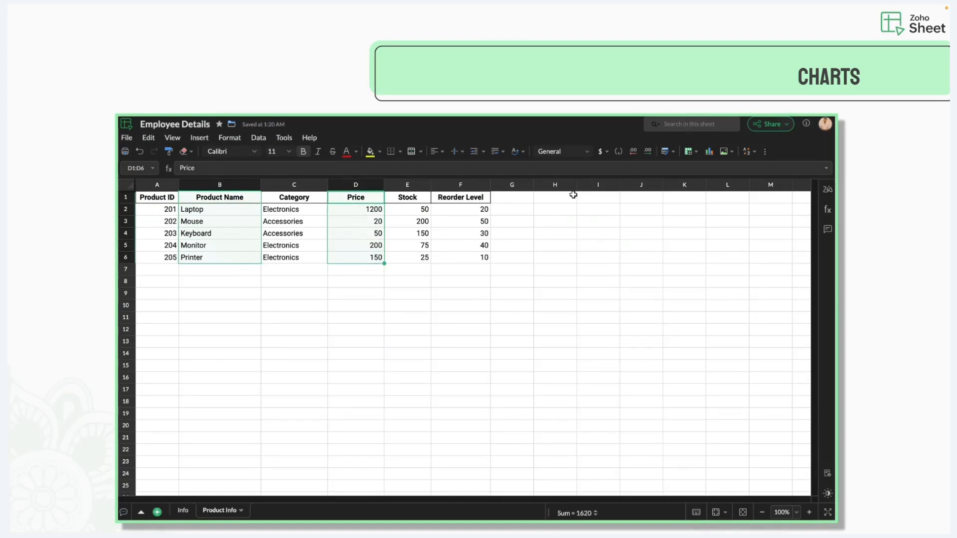
{"action": "left_click", "coordinate": [706, 153]}
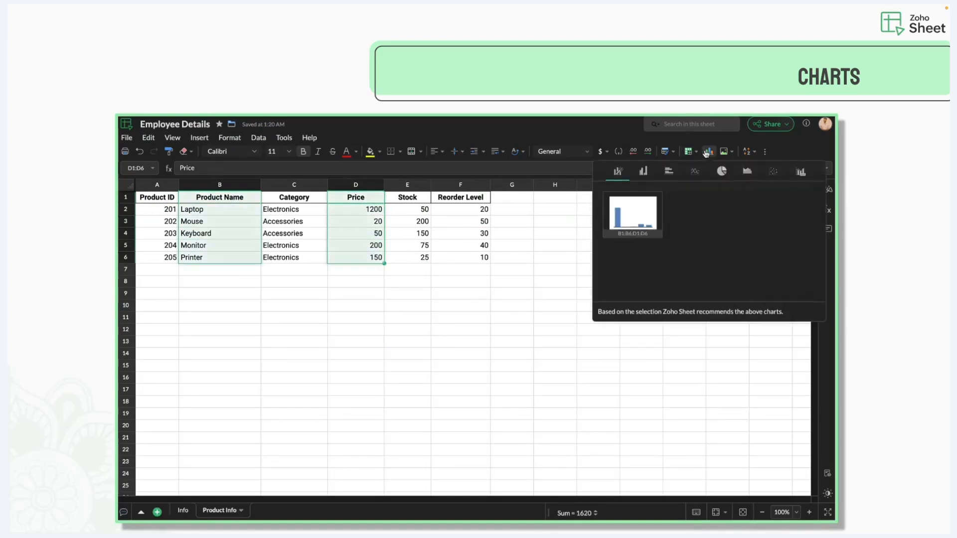
{"action": "left_click", "coordinate": [633, 212]}
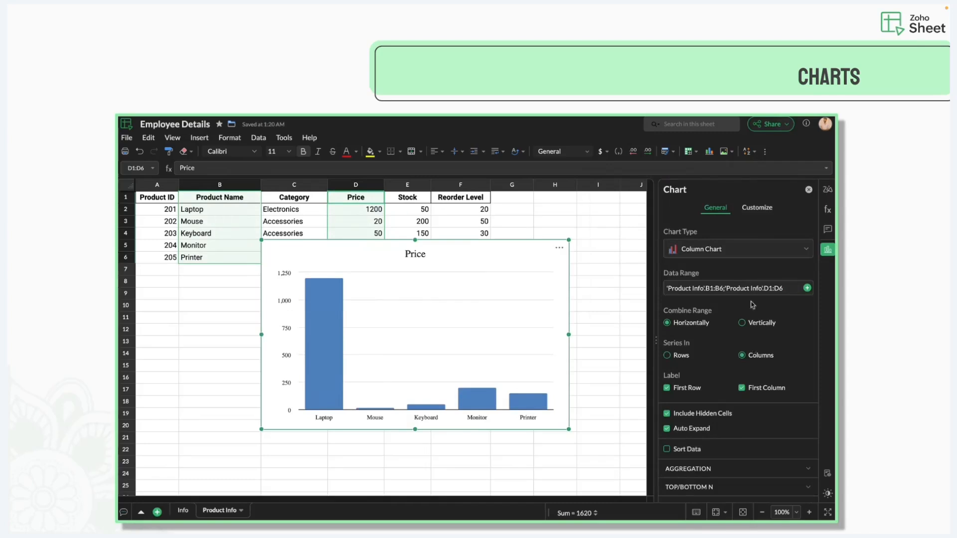
{"action": "left_click", "coordinate": [759, 211]}
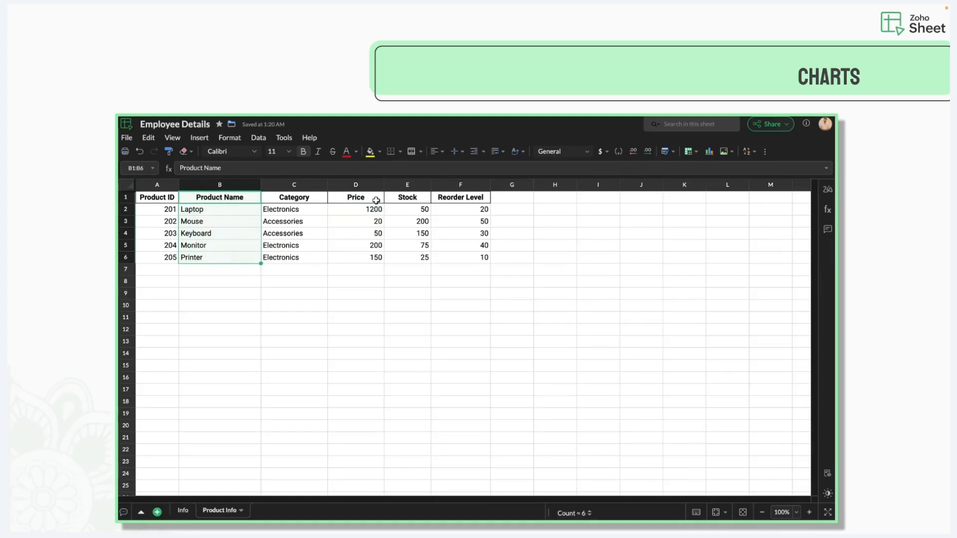
- Chart the product prices in D1:D6 against the product names as a column chart and open its chart and axis title settings
{"action": "left_click_drag", "start_coordinate": [376, 200], "coordinate": [380, 260]}
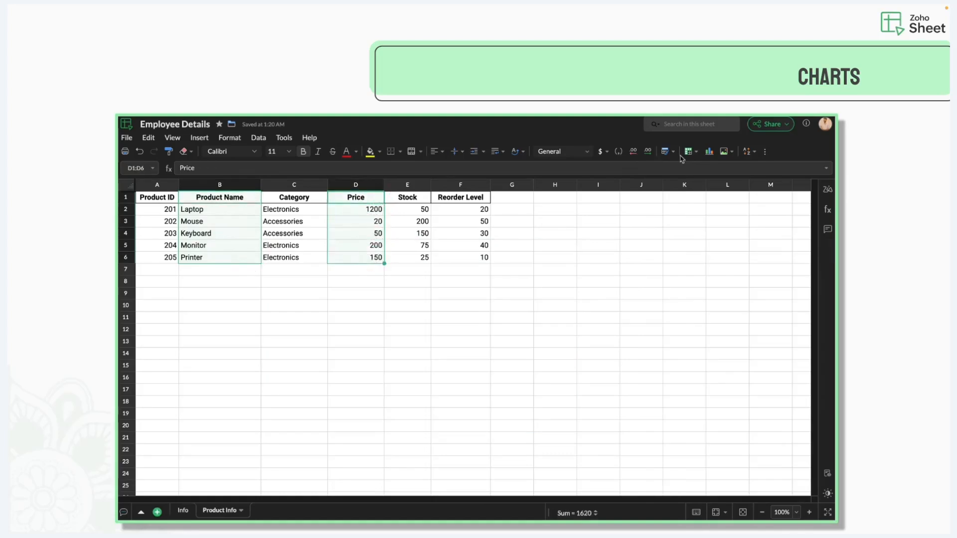
{"action": "left_click", "coordinate": [708, 152]}
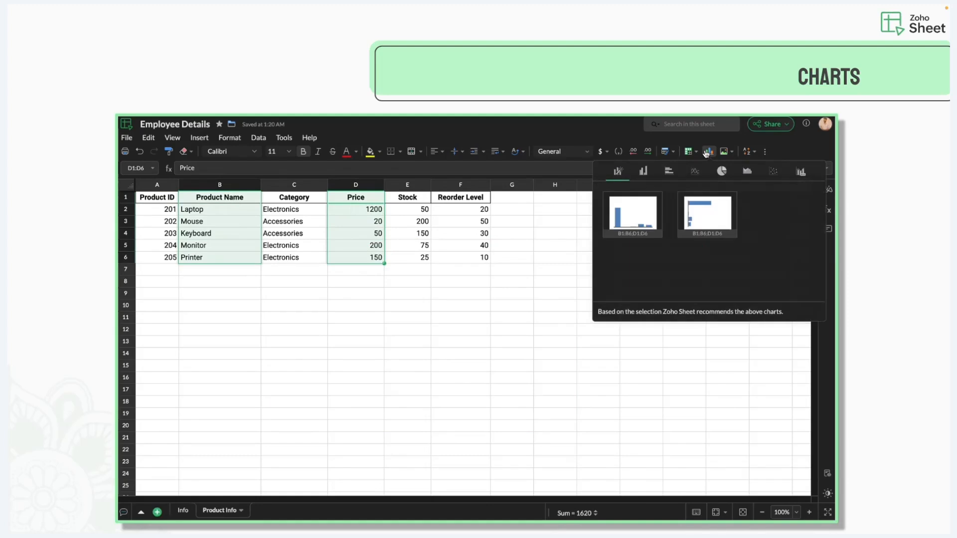
{"action": "left_click", "coordinate": [635, 210]}
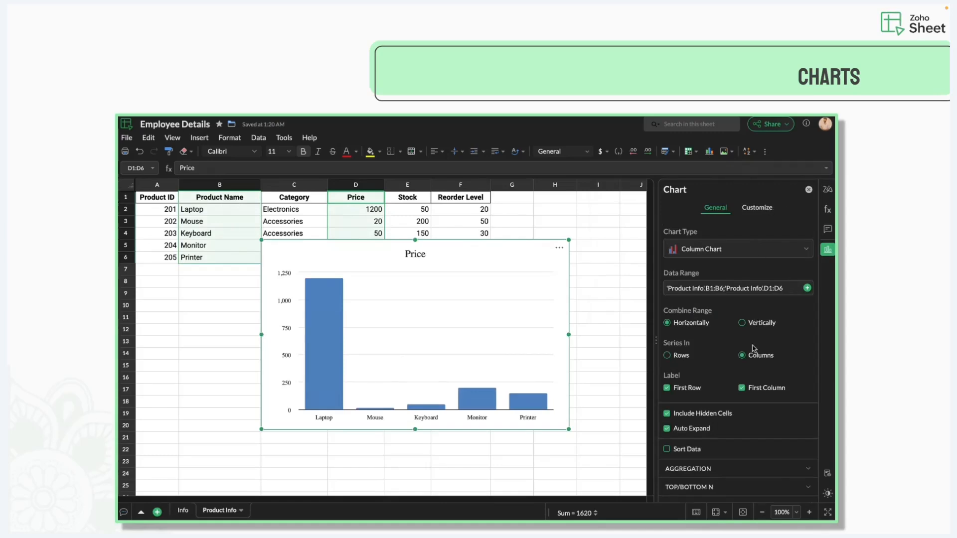
{"action": "left_click", "coordinate": [758, 209]}
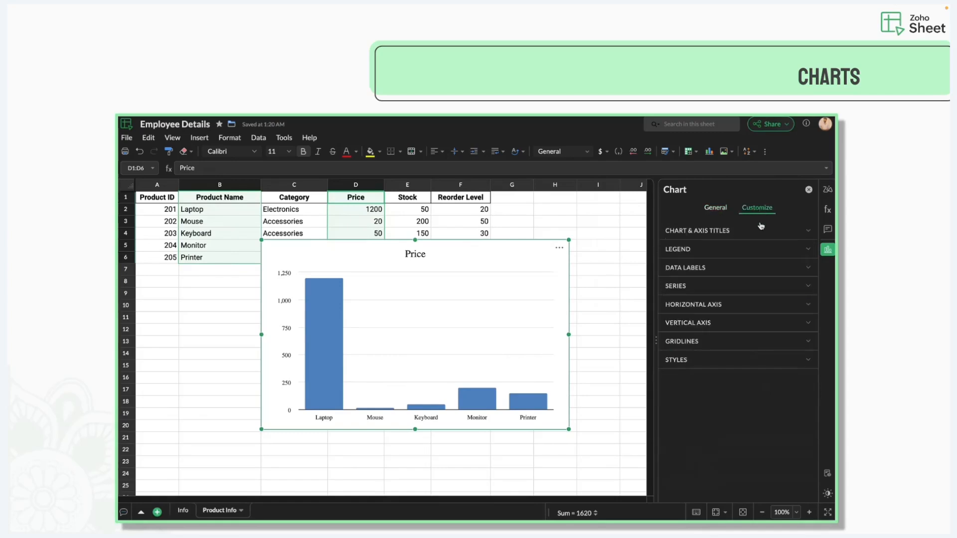
{"action": "left_click", "coordinate": [761, 228]}
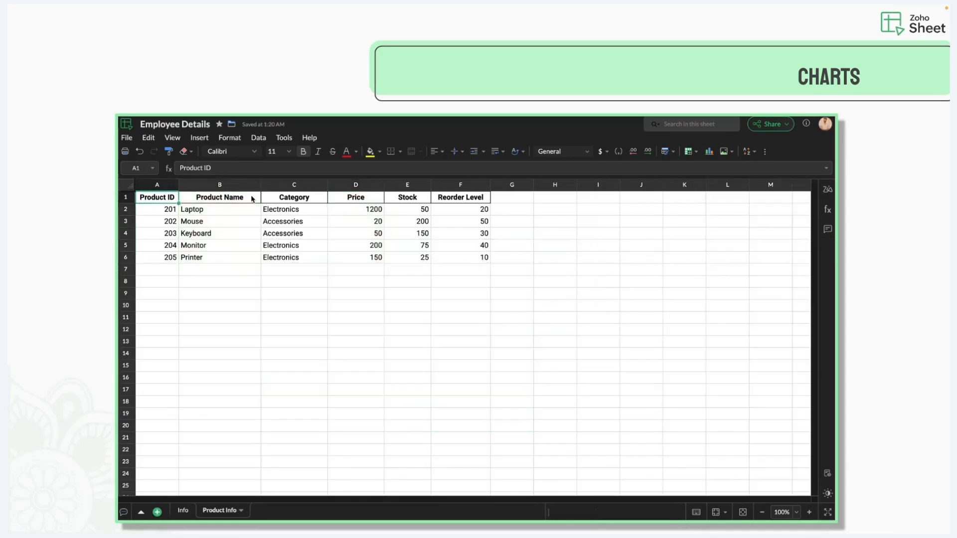
- Create a column chart of Price by Product Name from B1:B6 and D1:D6, and open the title options for customizing it
{"action": "left_click_drag", "start_coordinate": [252, 198], "coordinate": [253, 256]}
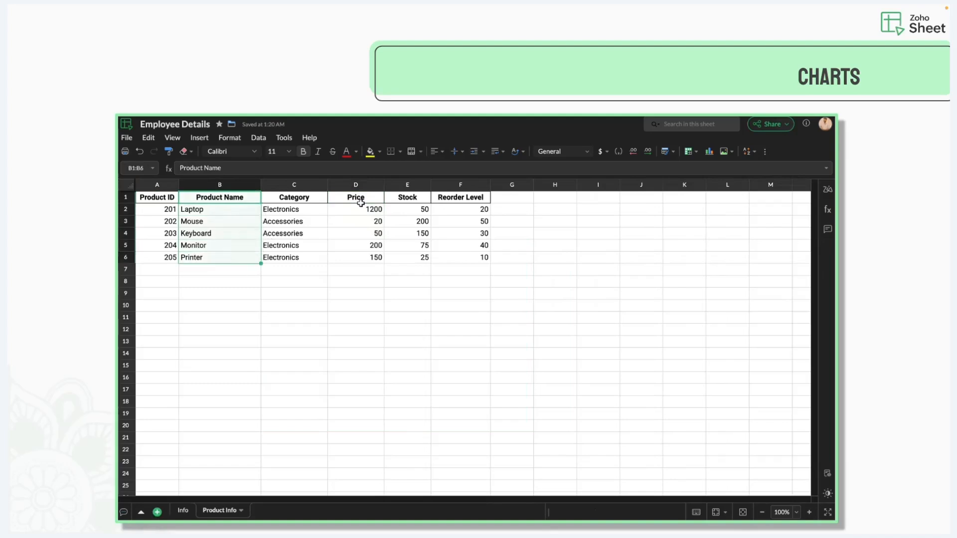
{"action": "left_click_drag", "start_coordinate": [376, 201], "coordinate": [376, 258]}
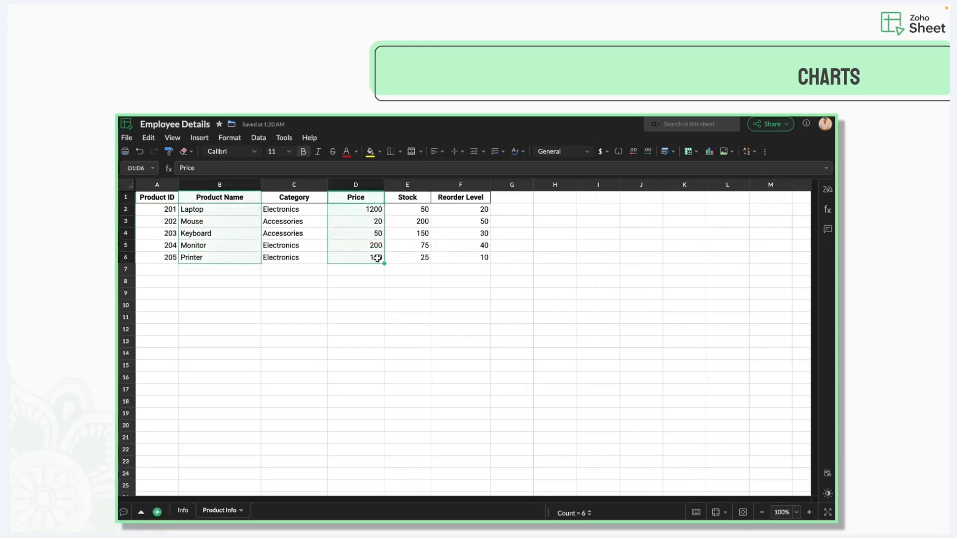
{"action": "left_click", "coordinate": [708, 152]}
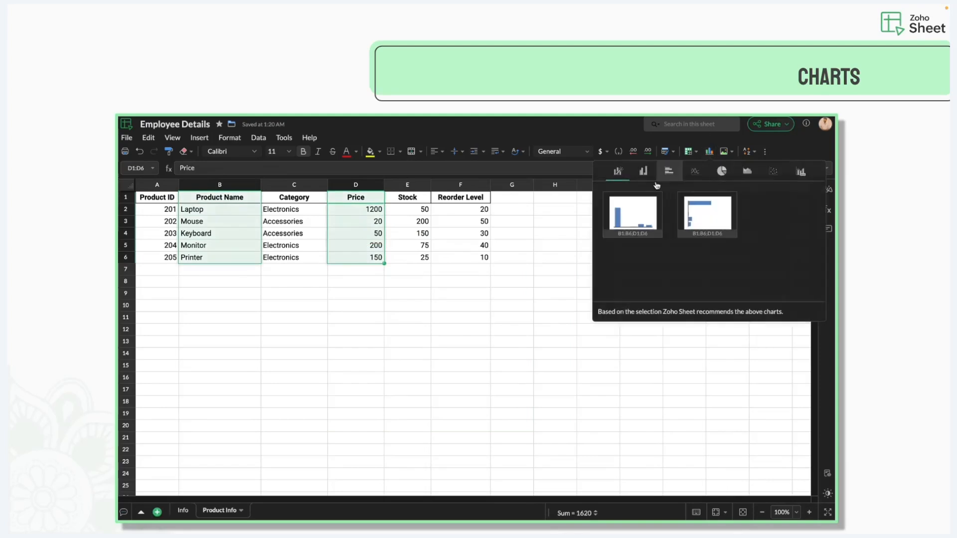
{"action": "left_click", "coordinate": [635, 210]}
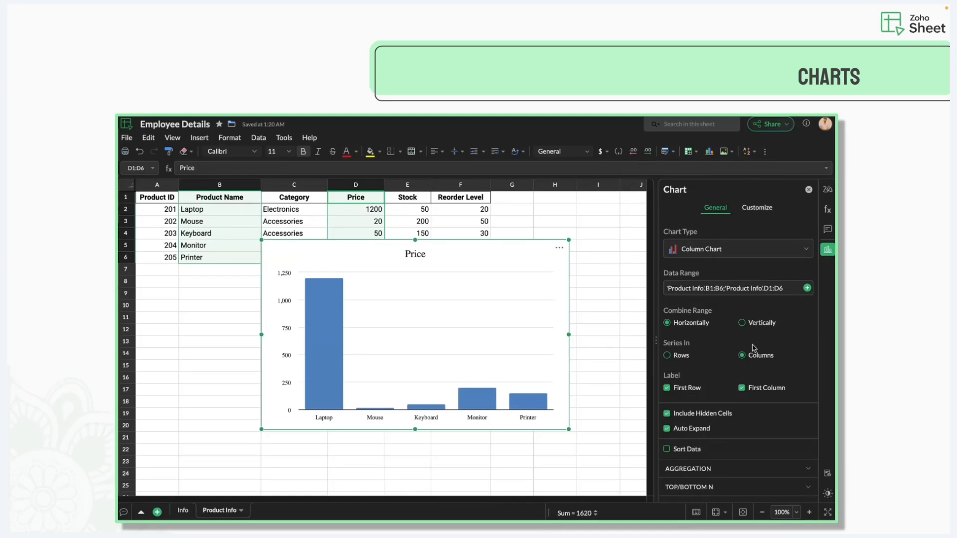
{"action": "left_click", "coordinate": [760, 209]}
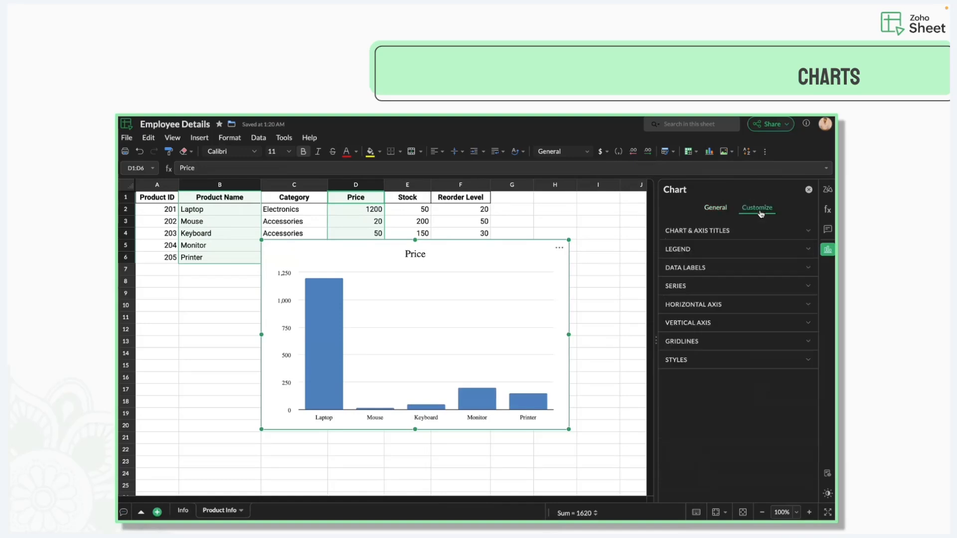
{"action": "left_click", "coordinate": [760, 226]}
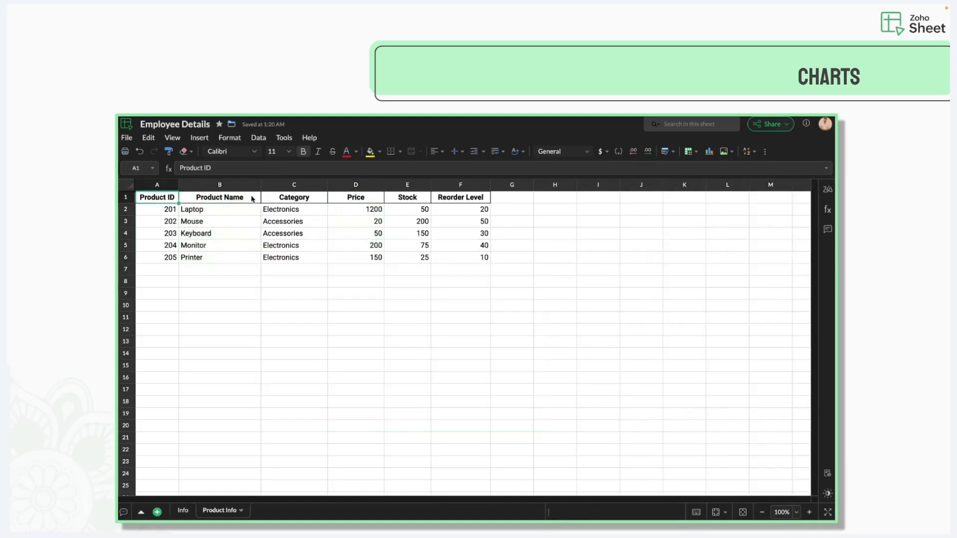
- Build a column chart from the Product Name and Price columns, rows 1 to 6, and switch to its customization options
{"action": "left_click_drag", "start_coordinate": [251, 198], "coordinate": [251, 257]}
{"action": "left_click_drag", "start_coordinate": [376, 199], "coordinate": [375, 258]}
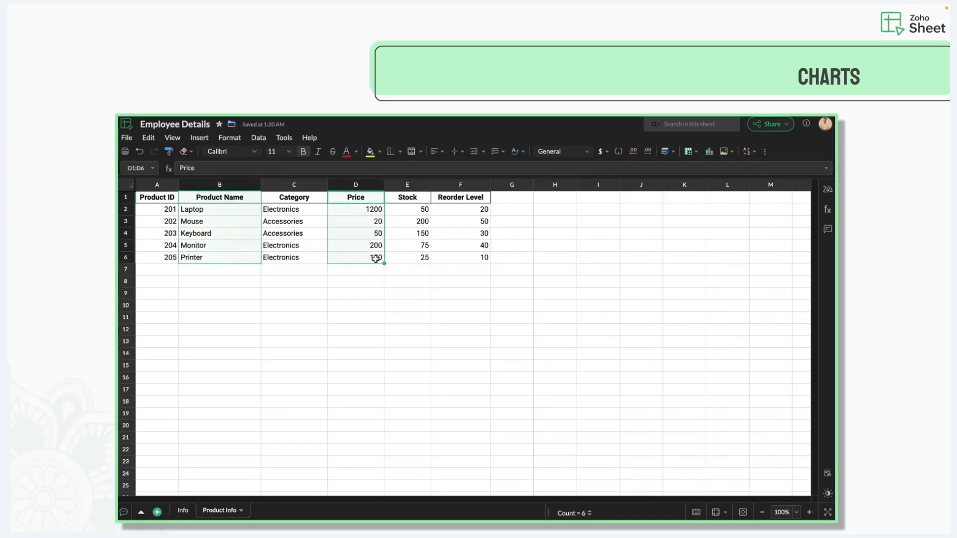
{"action": "left_click", "coordinate": [706, 152]}
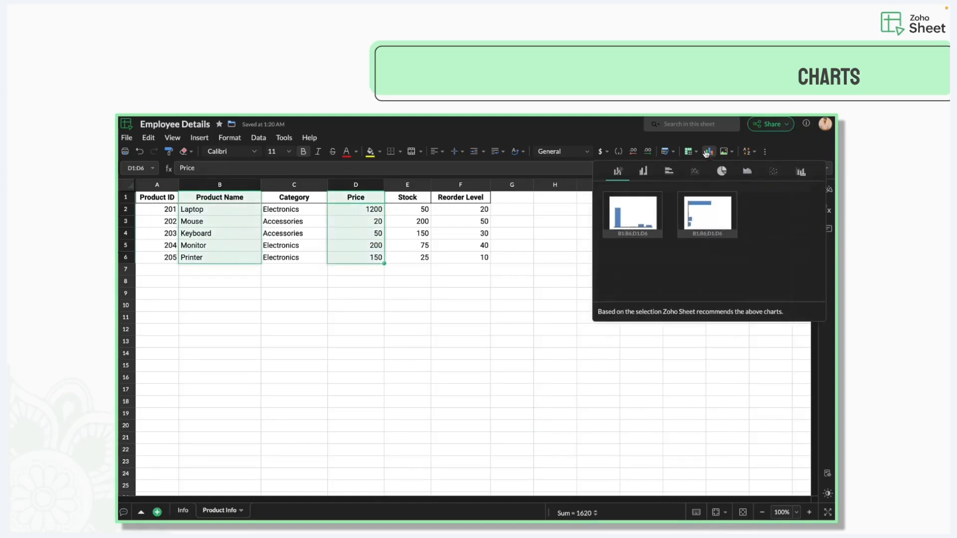
{"action": "left_click", "coordinate": [635, 209]}
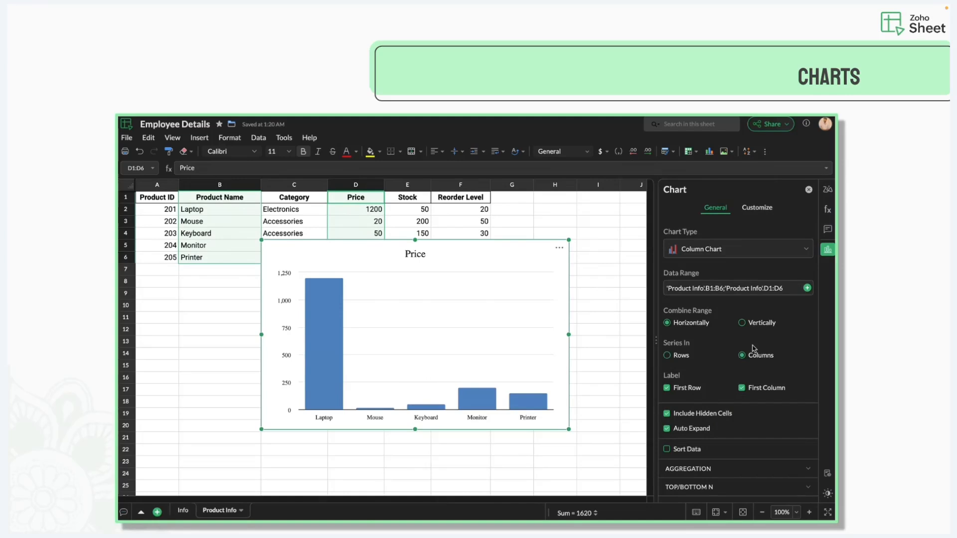
{"action": "left_click", "coordinate": [758, 208]}
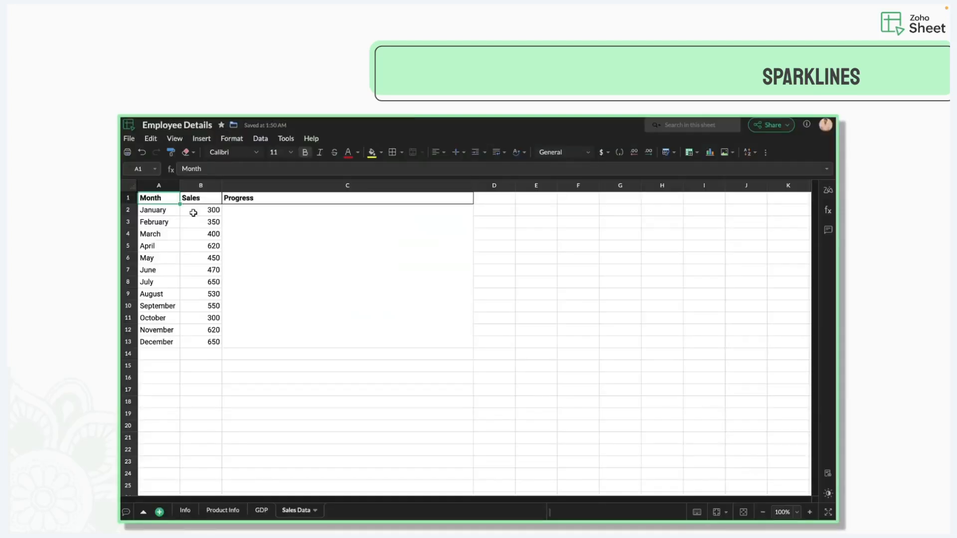
- Insert a sparkline of the sales in B2:B13 into the Progress cell C2 and highlight its high and negative points
{"action": "left_click_drag", "start_coordinate": [193, 213], "coordinate": [192, 338]}
{"action": "left_click", "coordinate": [201, 139]}
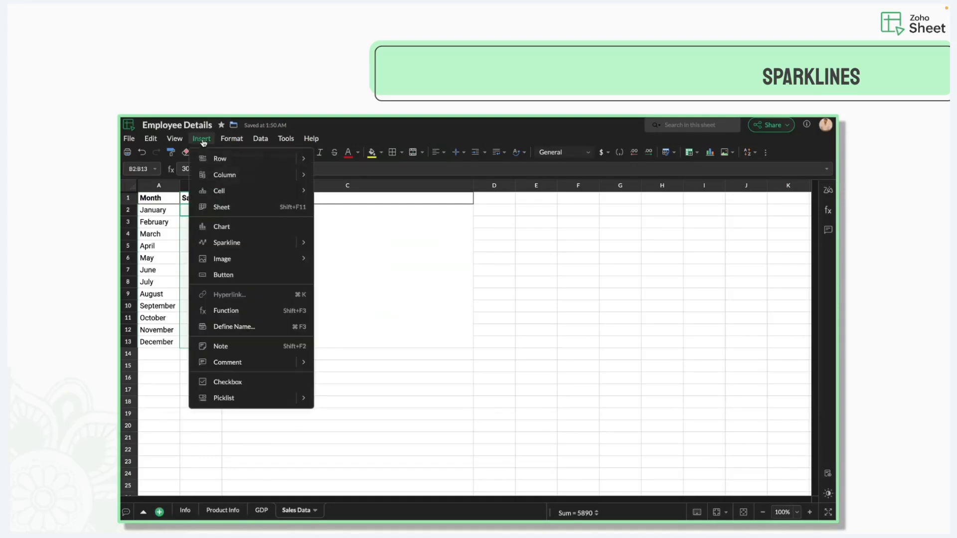
{"action": "mouse_move", "coordinate": [277, 244]}
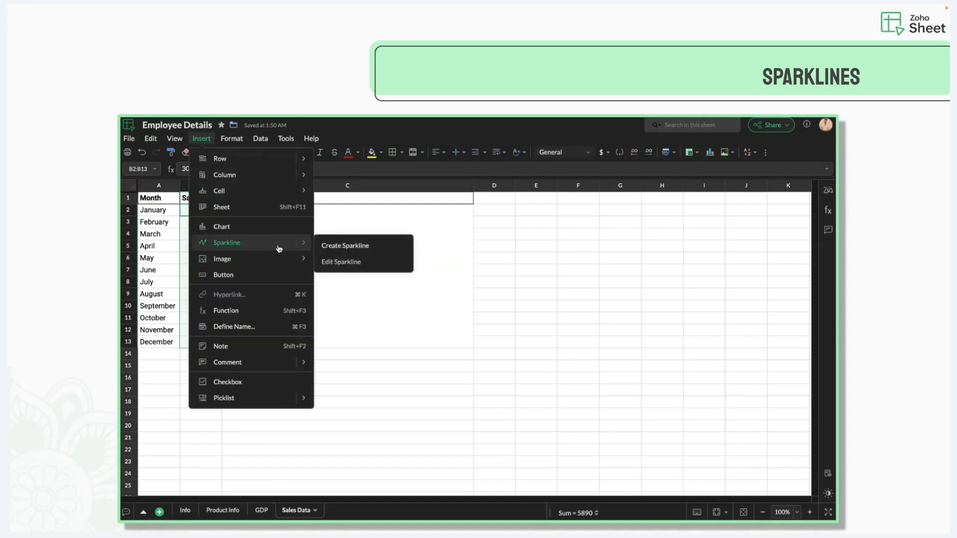
{"action": "left_click", "coordinate": [331, 247]}
{"action": "left_click", "coordinate": [401, 326]}
{"action": "left_click", "coordinate": [560, 327]}
{"action": "left_click", "coordinate": [407, 308]}
{"action": "left_click", "coordinate": [540, 192]}
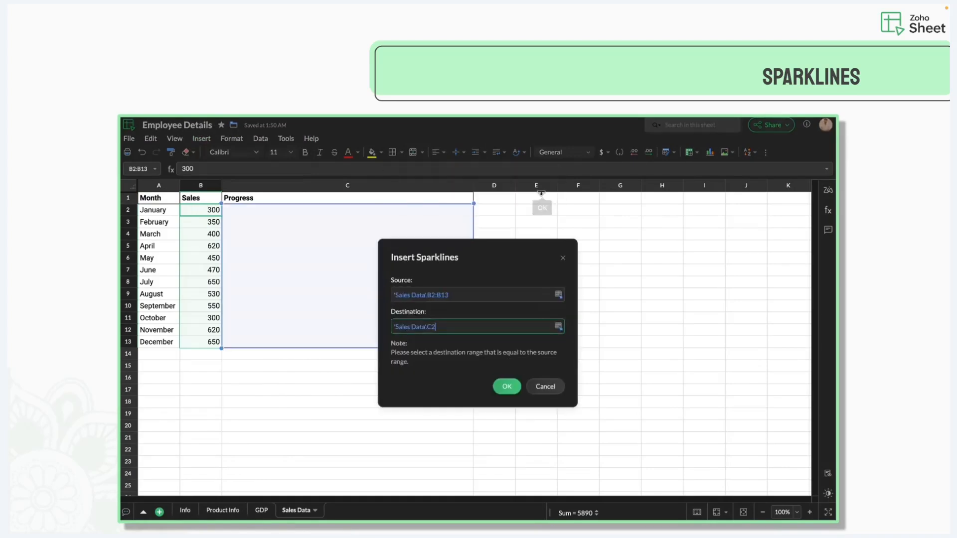
{"action": "left_click", "coordinate": [506, 385]}
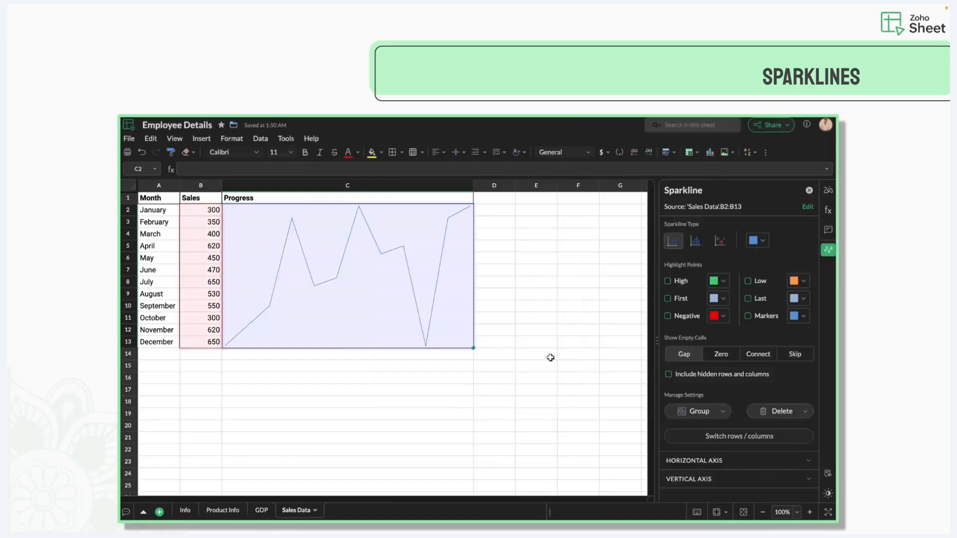
{"action": "left_click", "coordinate": [667, 282]}
{"action": "left_click", "coordinate": [668, 317]}
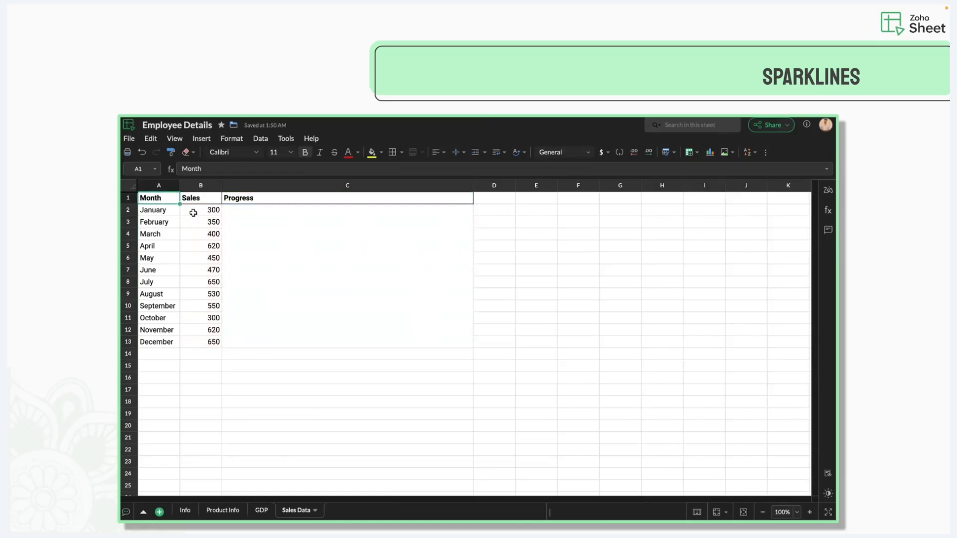
- Create a sparkline in C2 from the monthly sales range B2:B13, with the High and Negative point highlights turned on
{"action": "left_click_drag", "start_coordinate": [194, 213], "coordinate": [193, 340]}
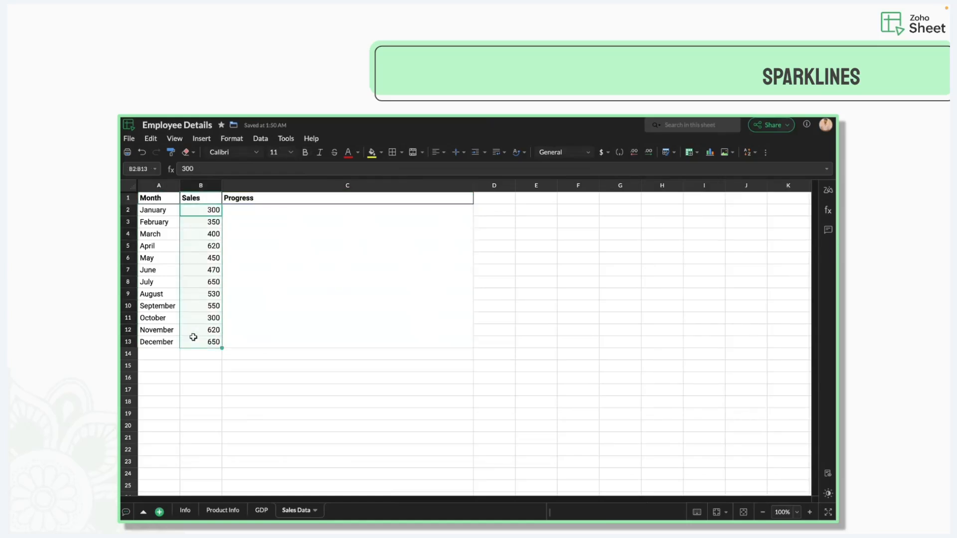
{"action": "left_click", "coordinate": [201, 139]}
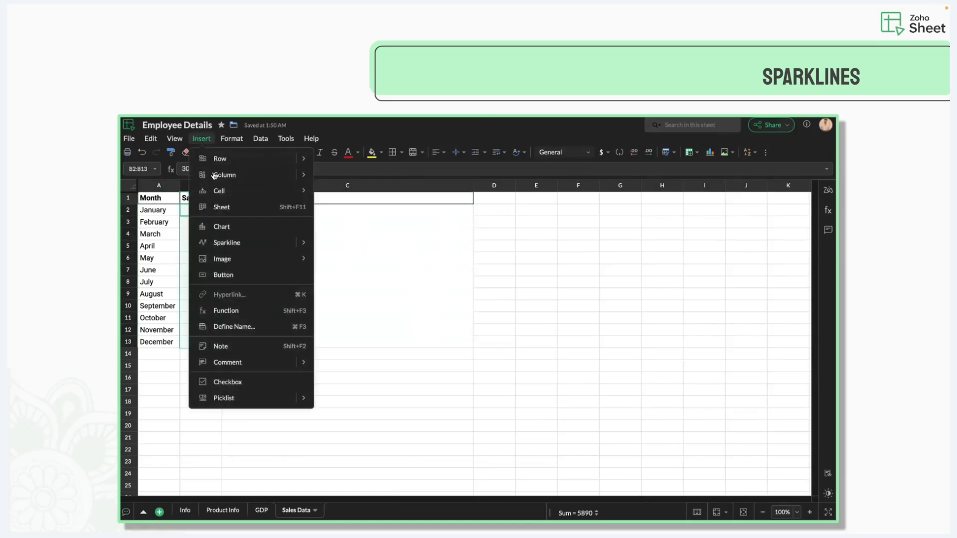
{"action": "mouse_move", "coordinate": [274, 247]}
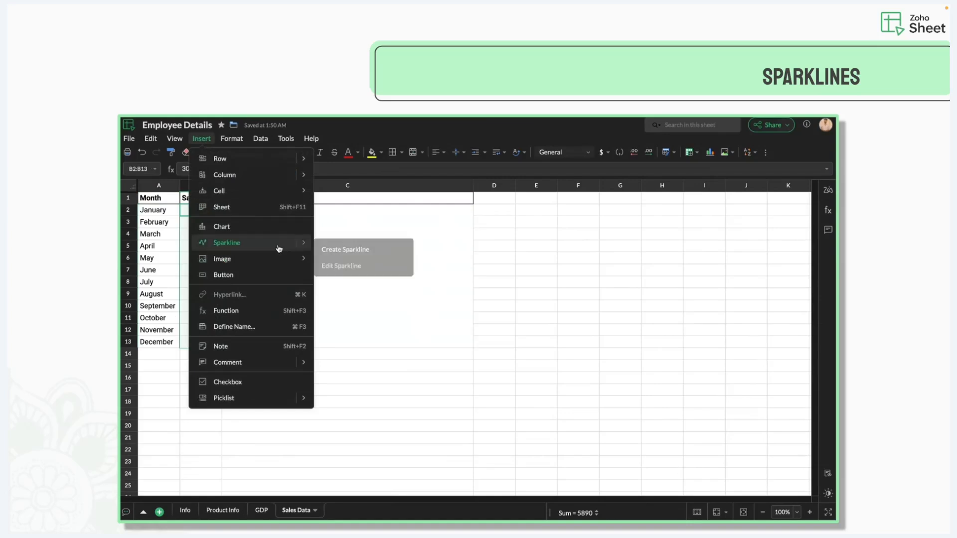
{"action": "left_click", "coordinate": [332, 247]}
{"action": "left_click", "coordinate": [401, 327]}
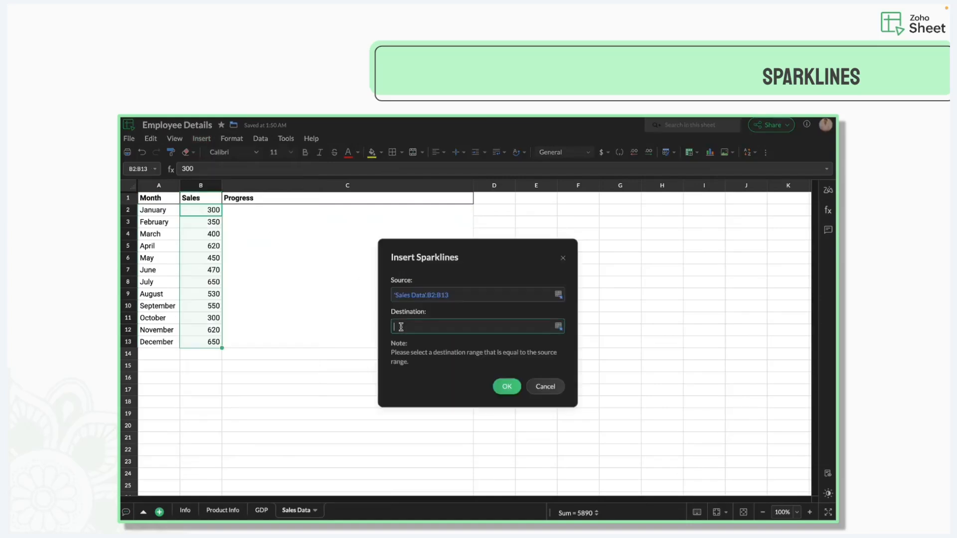
{"action": "left_click", "coordinate": [559, 326]}
{"action": "left_click", "coordinate": [407, 308]}
{"action": "left_click", "coordinate": [539, 192]}
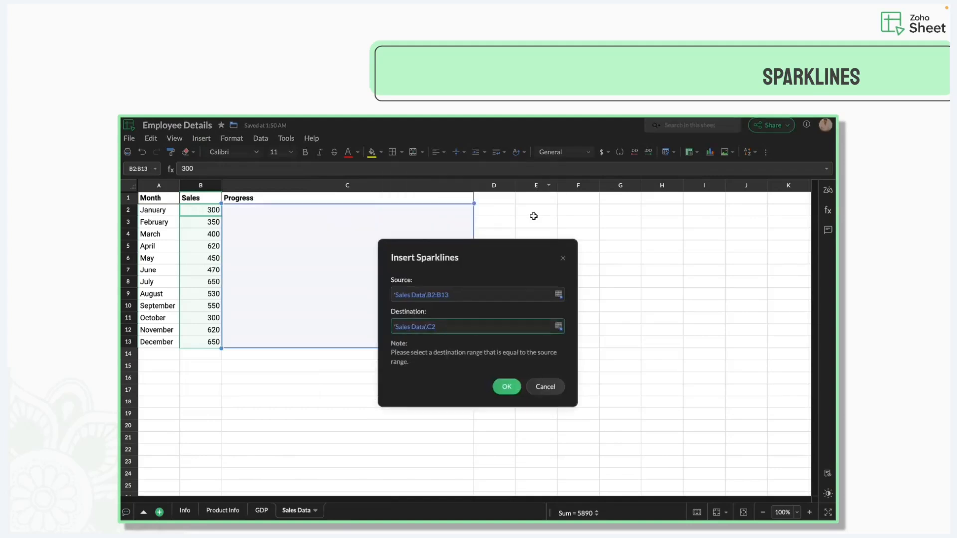
{"action": "left_click", "coordinate": [505, 387]}
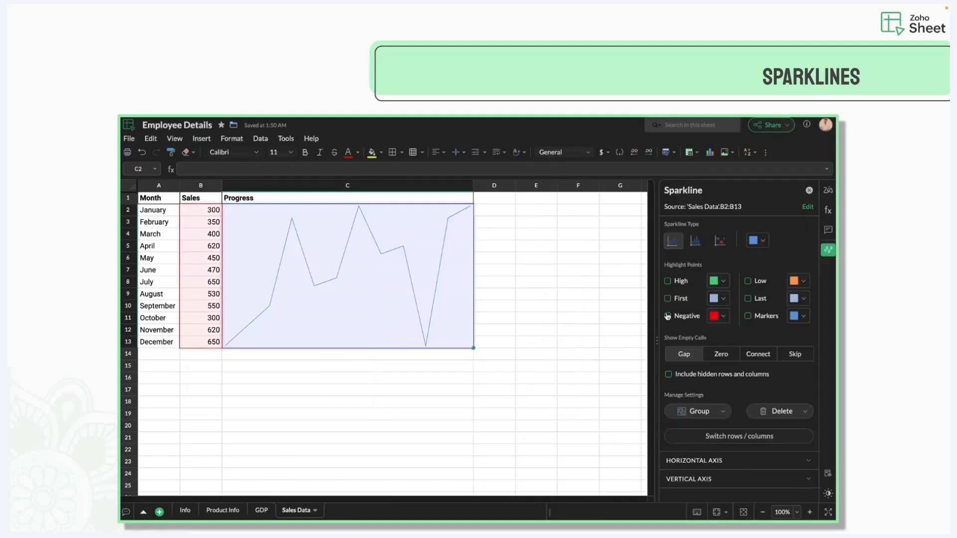
{"action": "left_click", "coordinate": [668, 282]}
{"action": "left_click", "coordinate": [669, 317]}
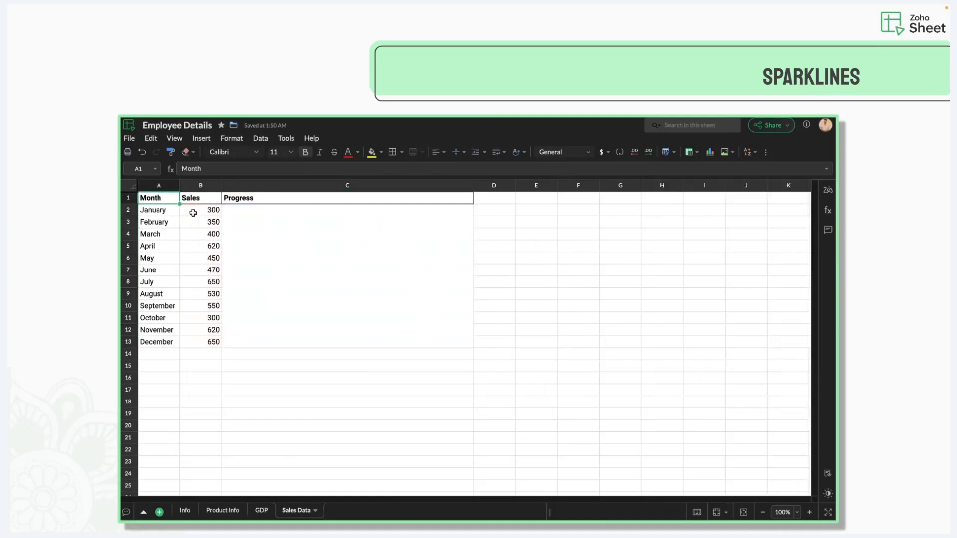
{"action": "left_click_drag", "start_coordinate": [193, 213], "coordinate": [192, 250]}
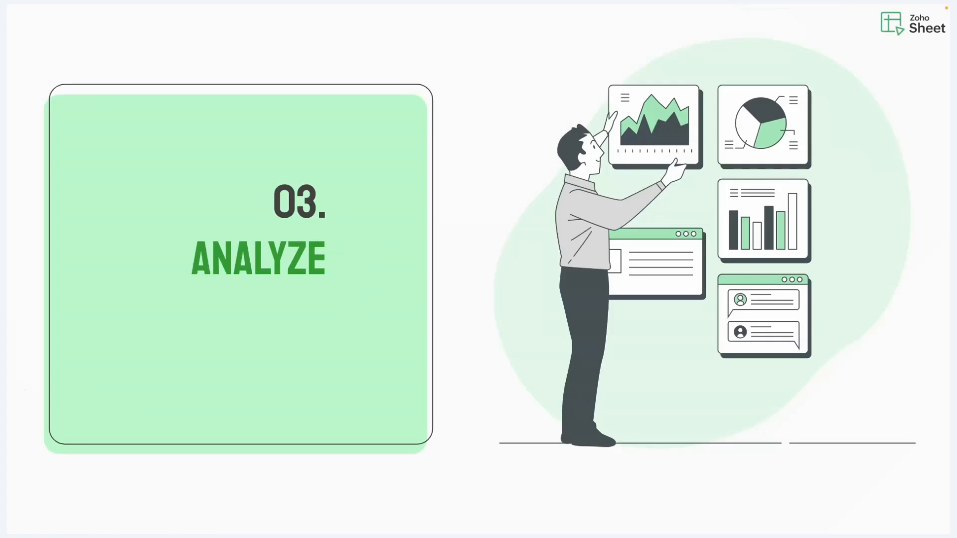